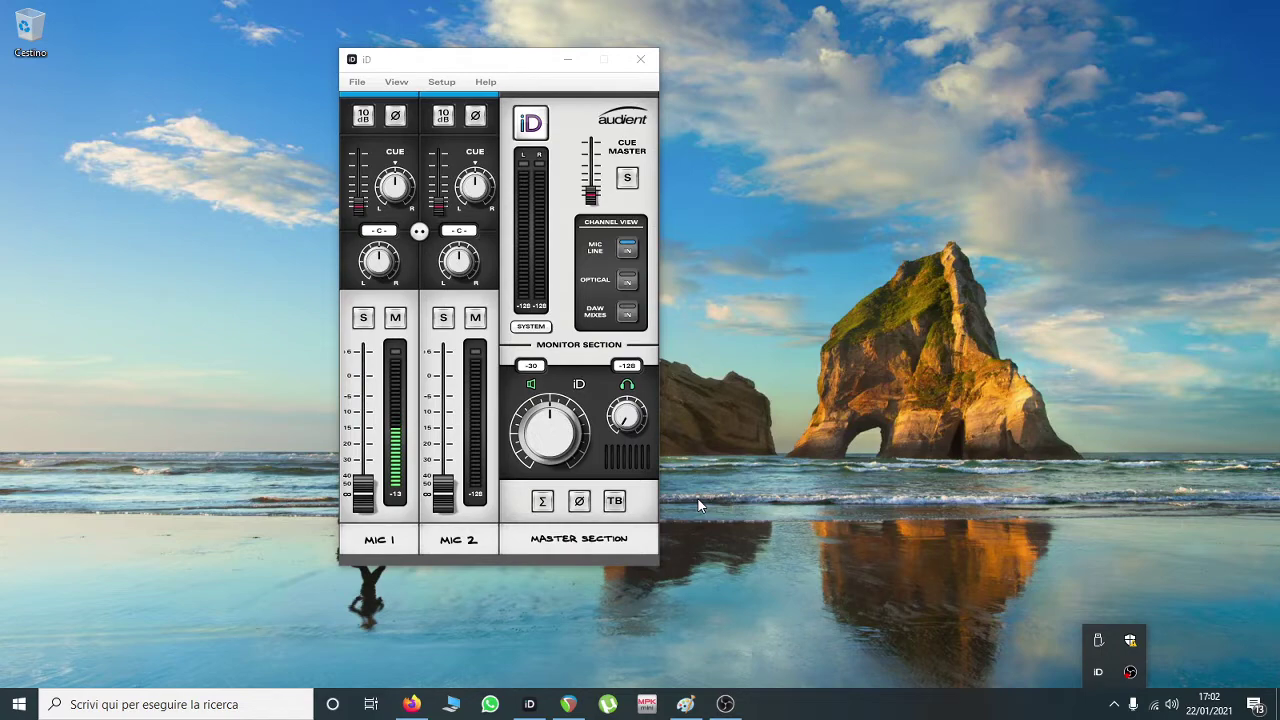
- Examine the Paint diagram of the optical connection between the two audio interfaces, then put it away
click(686, 704)
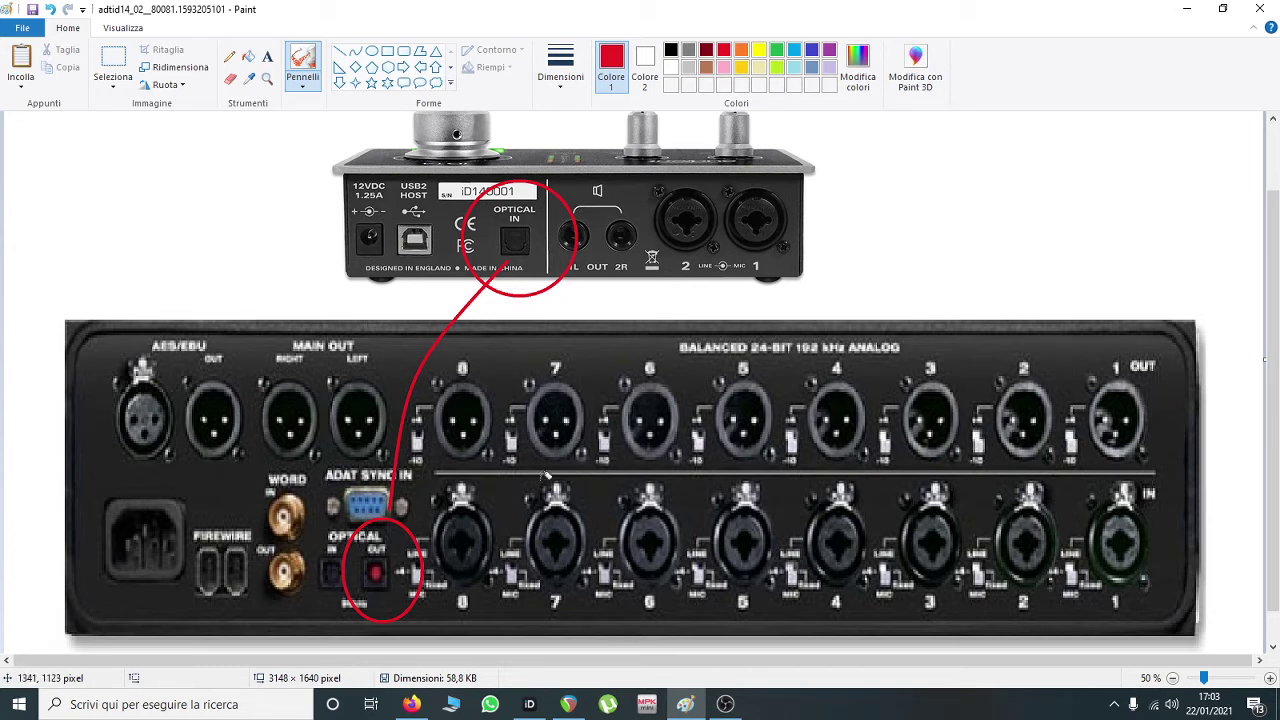
click(685, 704)
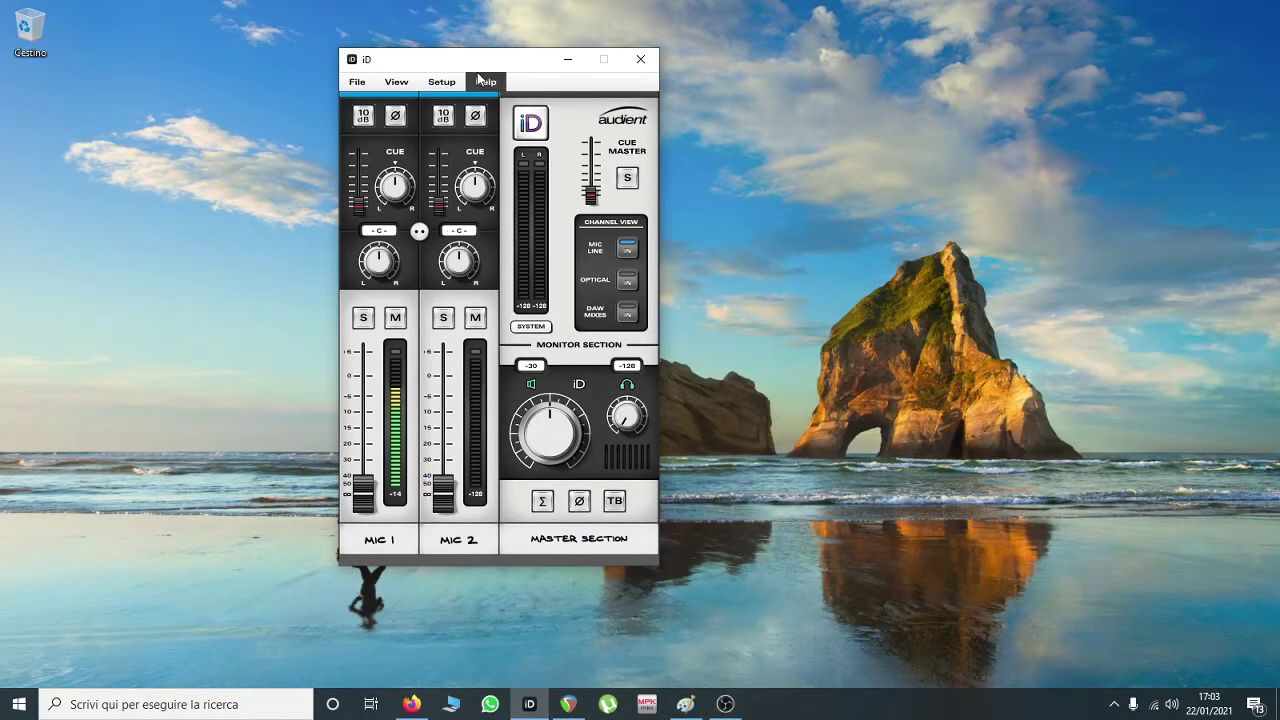
- Open MOTU Audio Console and arrange its window beside the iD mixer
drag(481, 65, 344, 55)
click(150, 704)
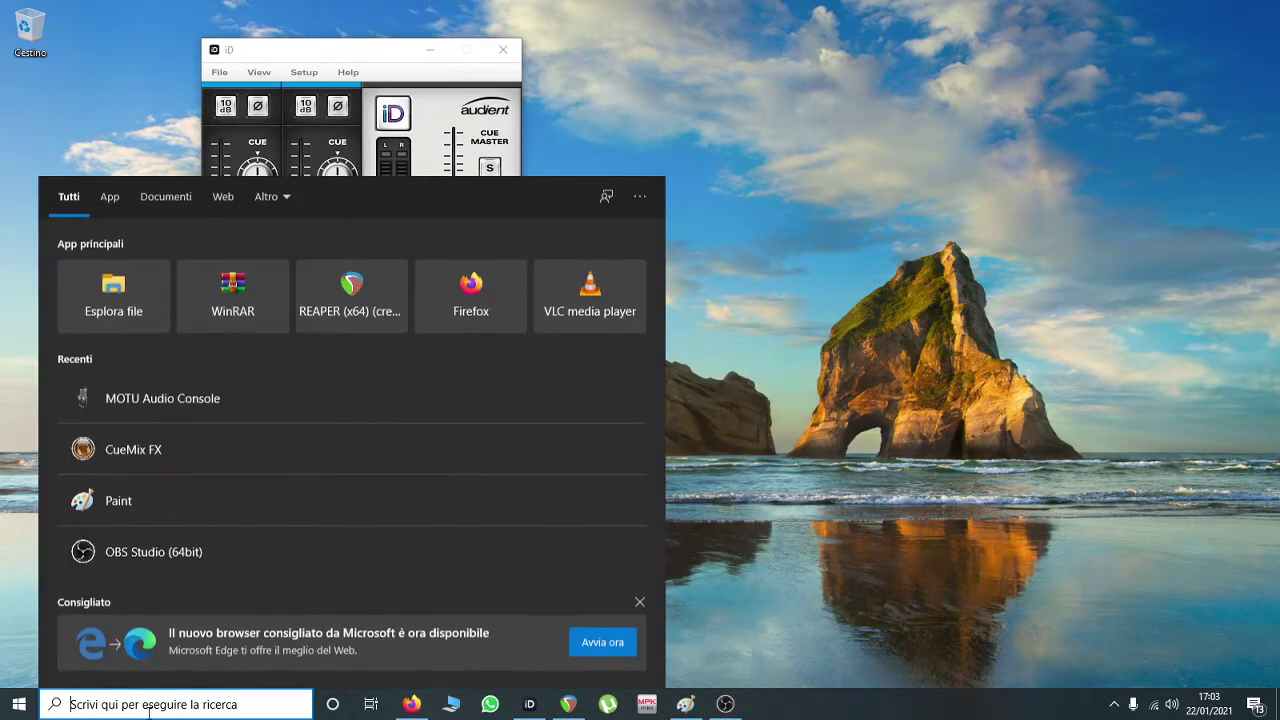
click(179, 397)
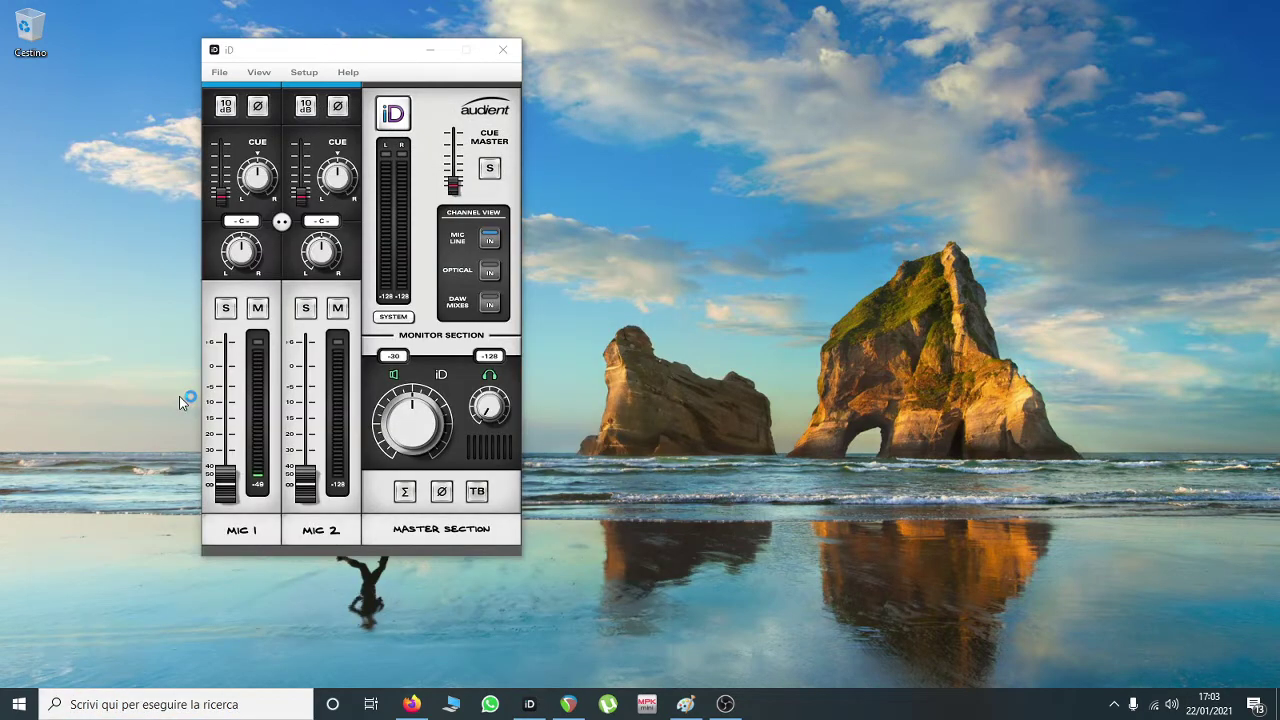
drag(614, 118, 725, 100)
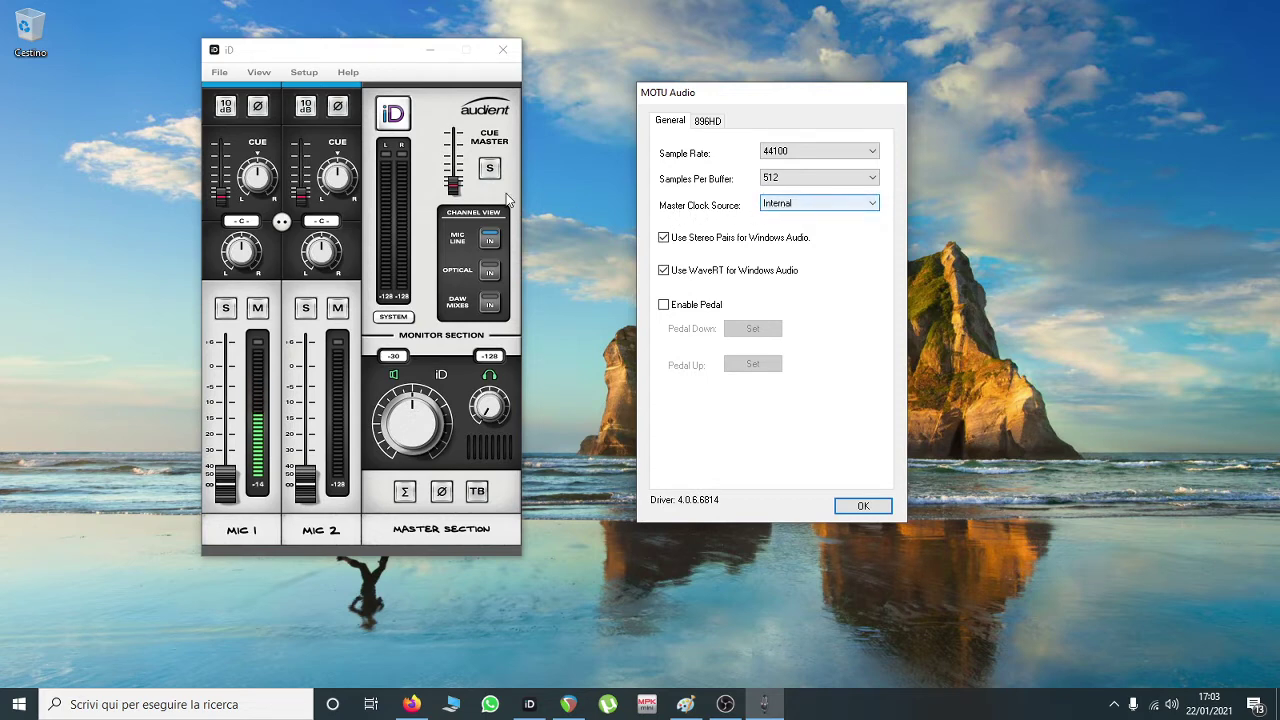
- Check the iD mixer's sample rate setting against the sample rate in MOTU Audio
click(310, 74)
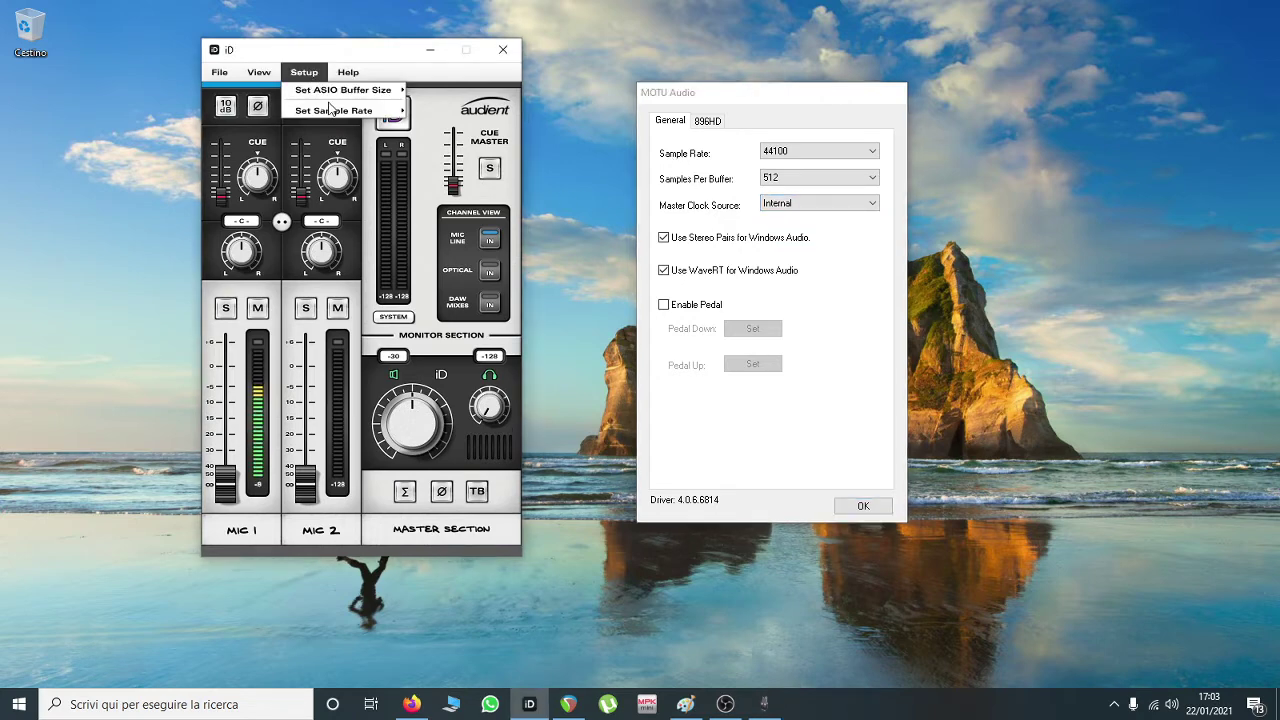
mouse_move(380, 110)
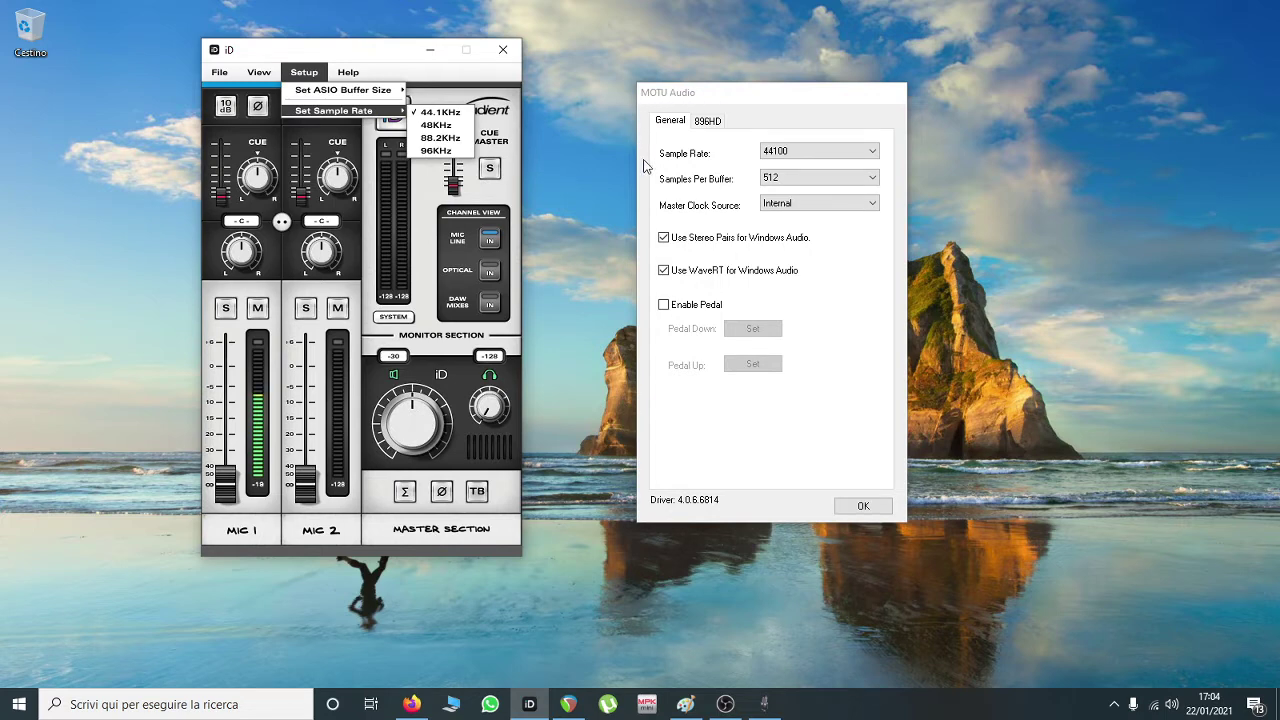
click(706, 160)
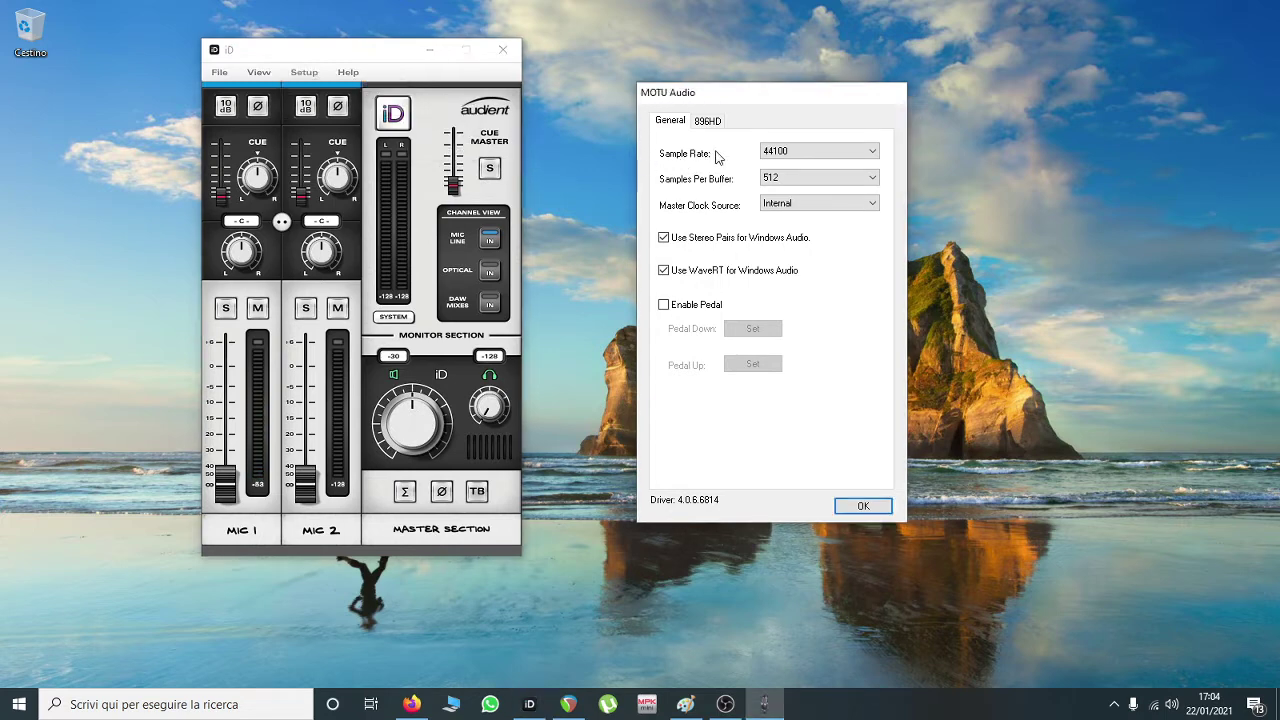
- Check the 896HD's optical output setting and the iD mixer's digital input and clock source, closing each window
click(707, 121)
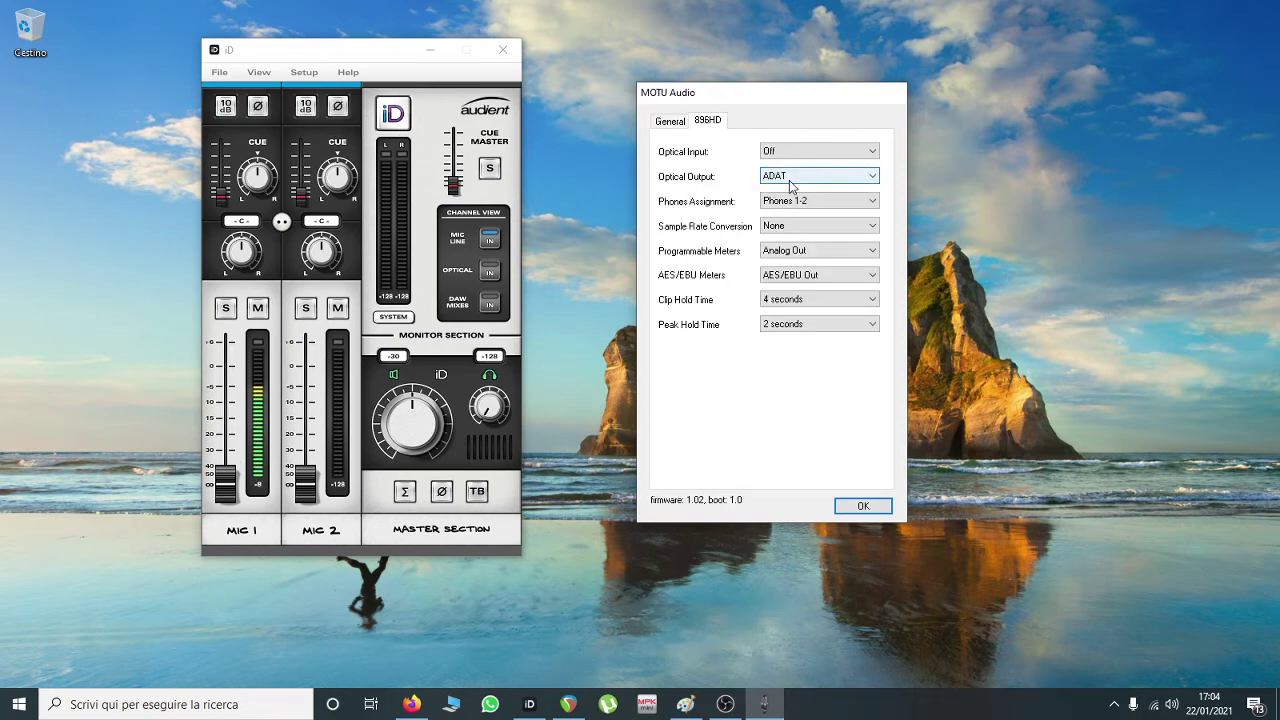
click(879, 507)
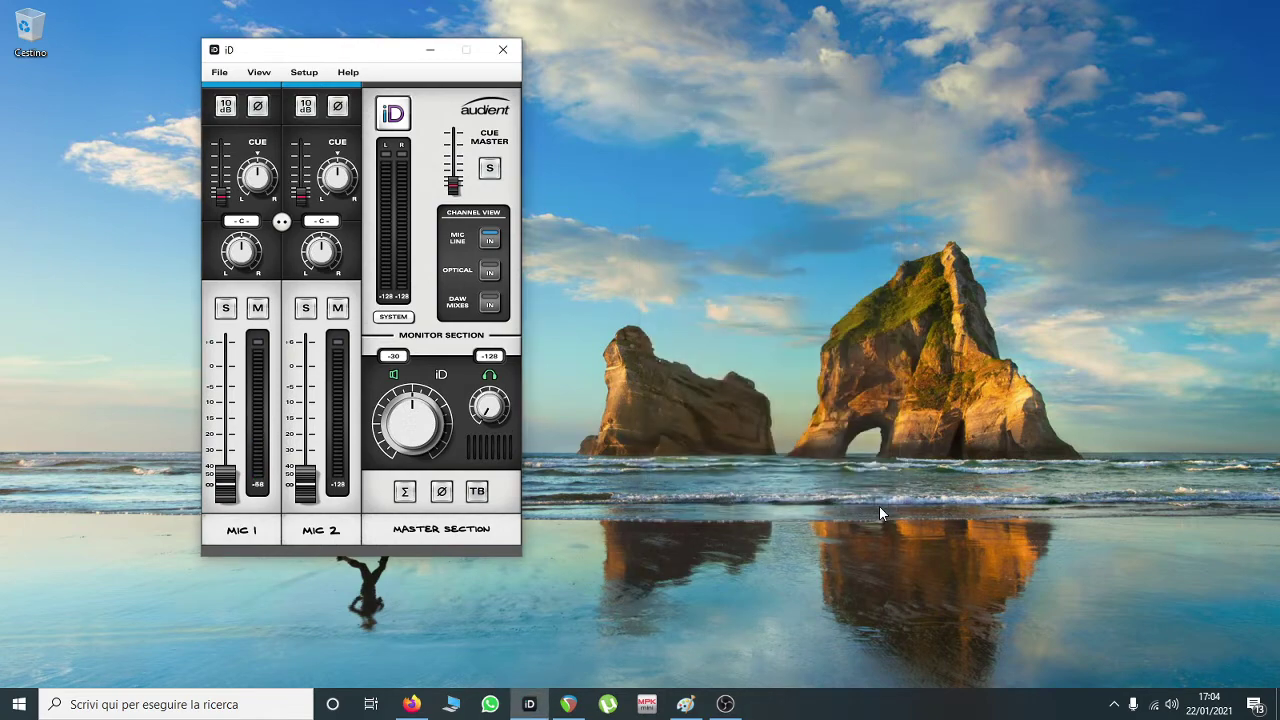
click(397, 316)
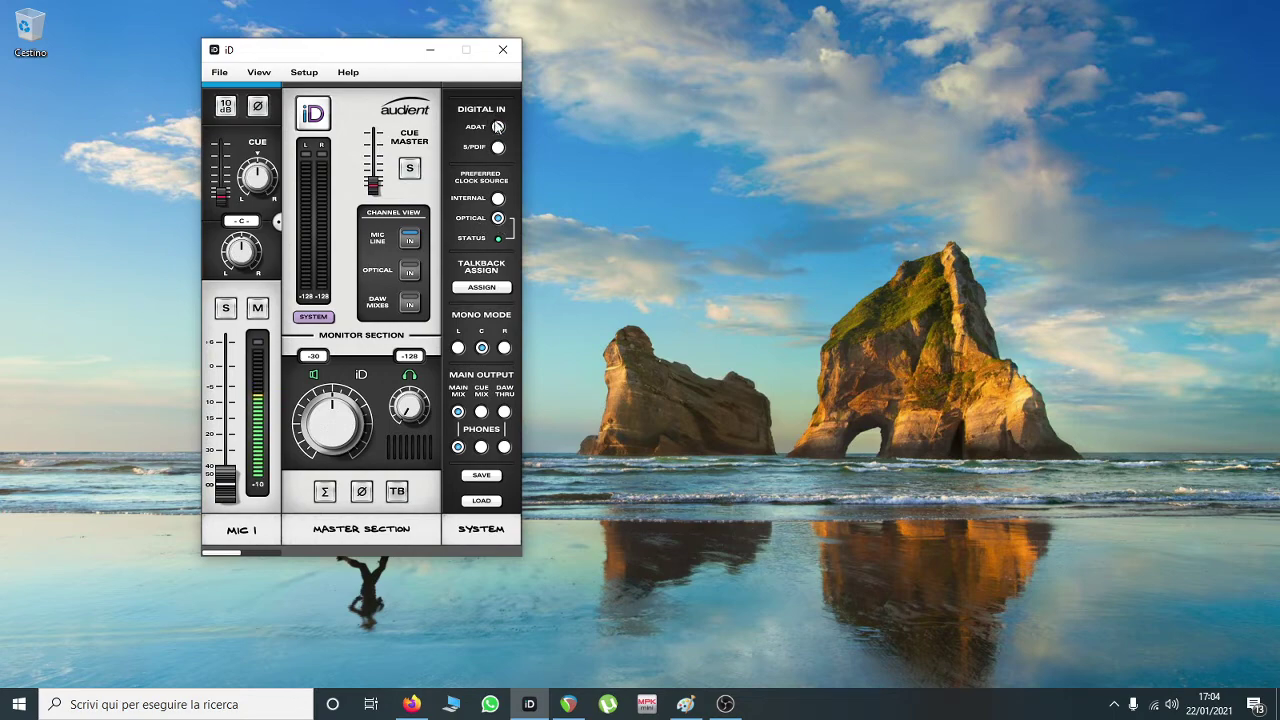
click(510, 50)
- Open CueMix FX for the MOTU 896HD and reposition its window nearer the middle of the desktop
click(214, 704)
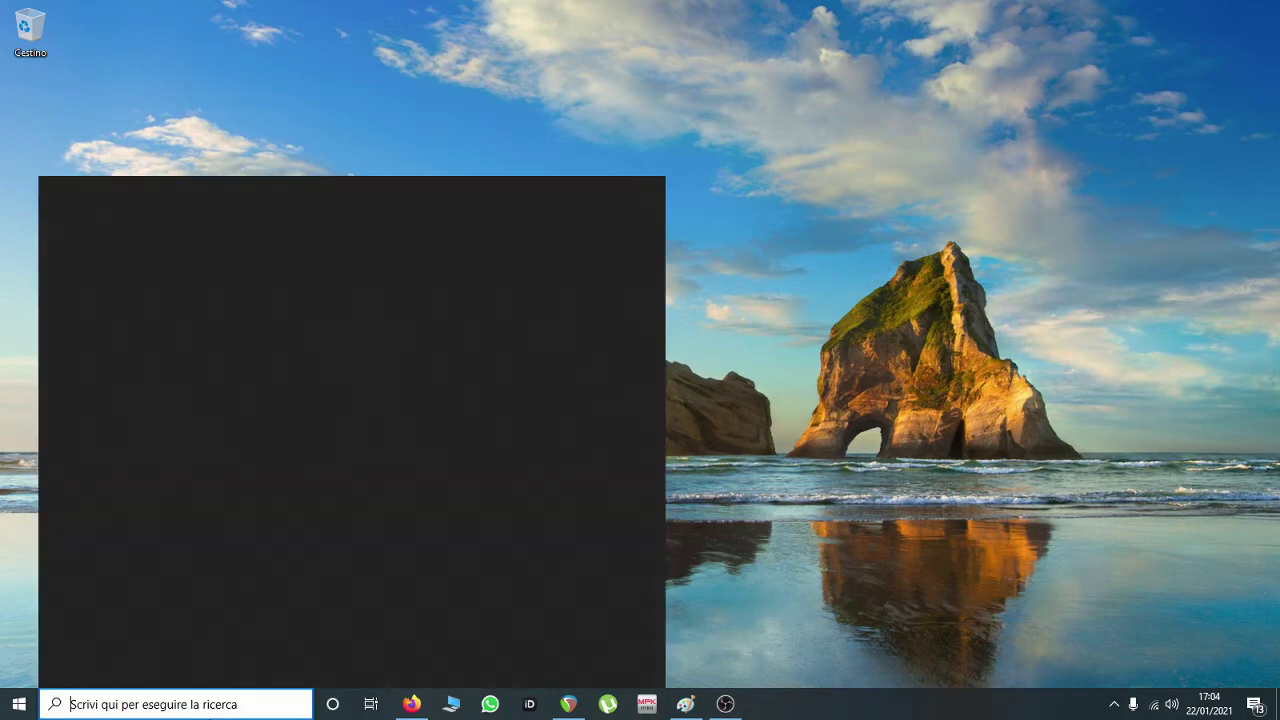
text(cue)
key(Return)
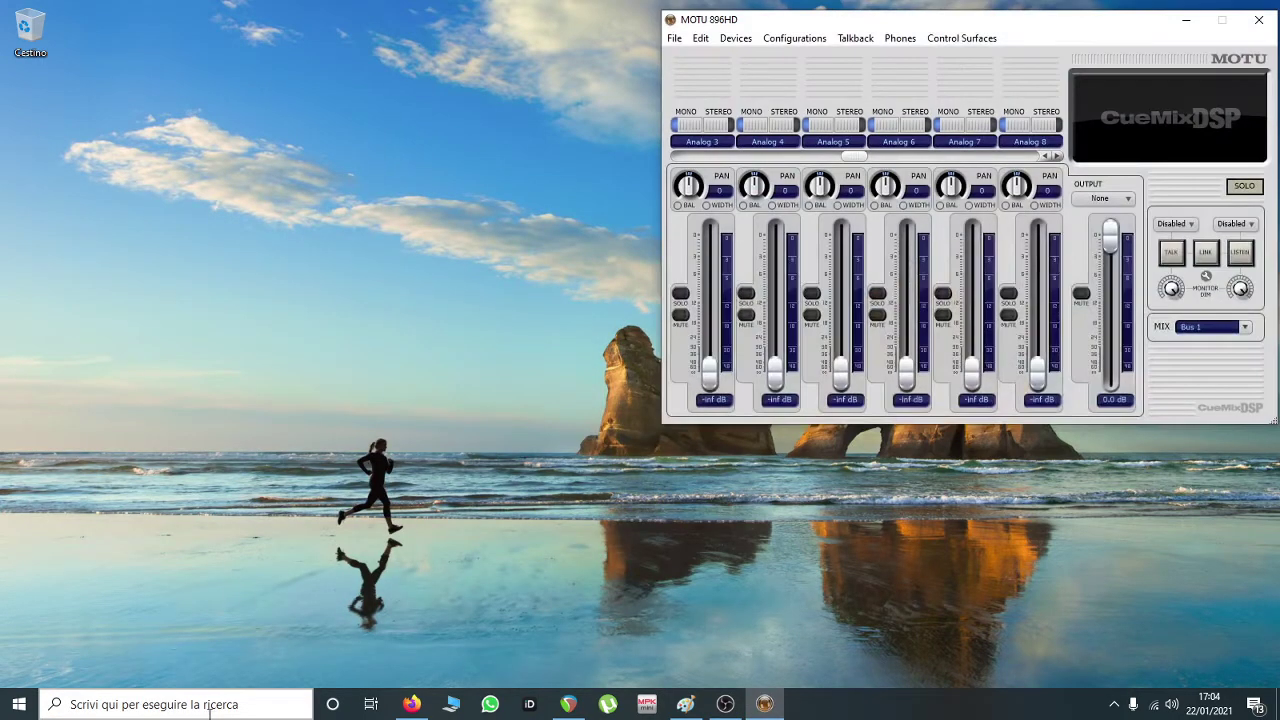
drag(768, 29, 477, 70)
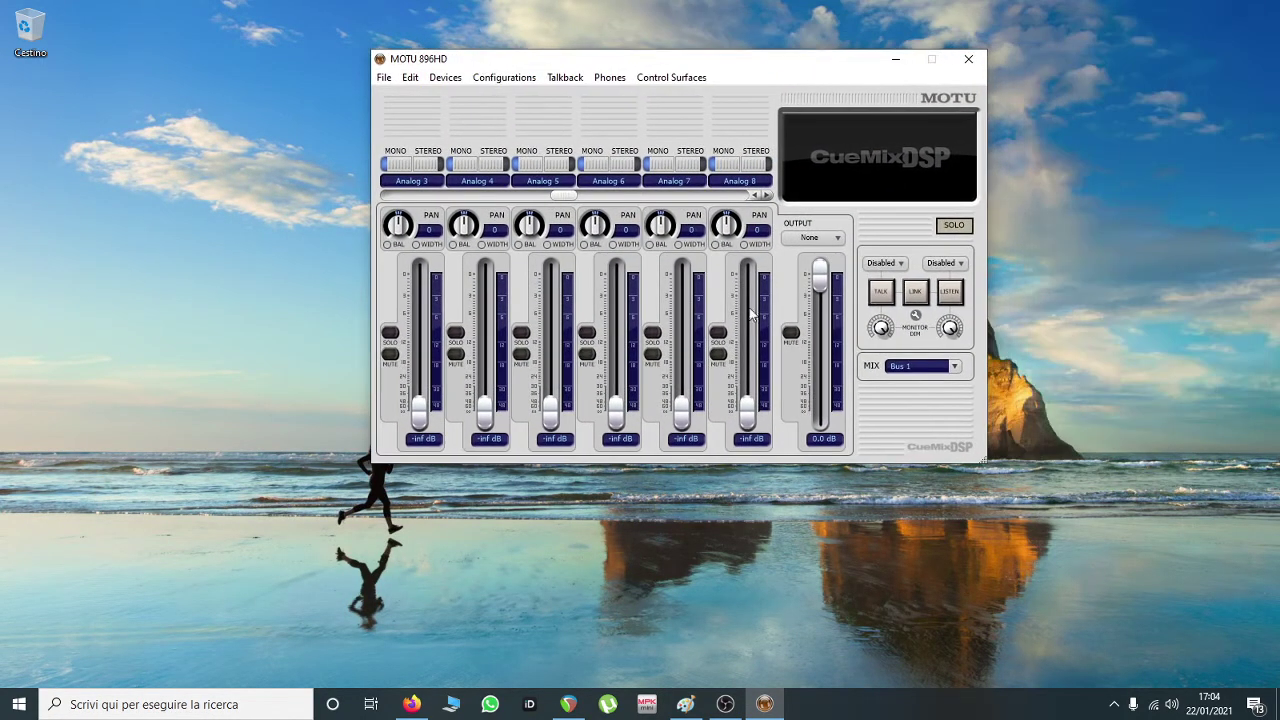
- Assign the ADAT 1-2 output to mix Bus 1
click(955, 367)
click(985, 369)
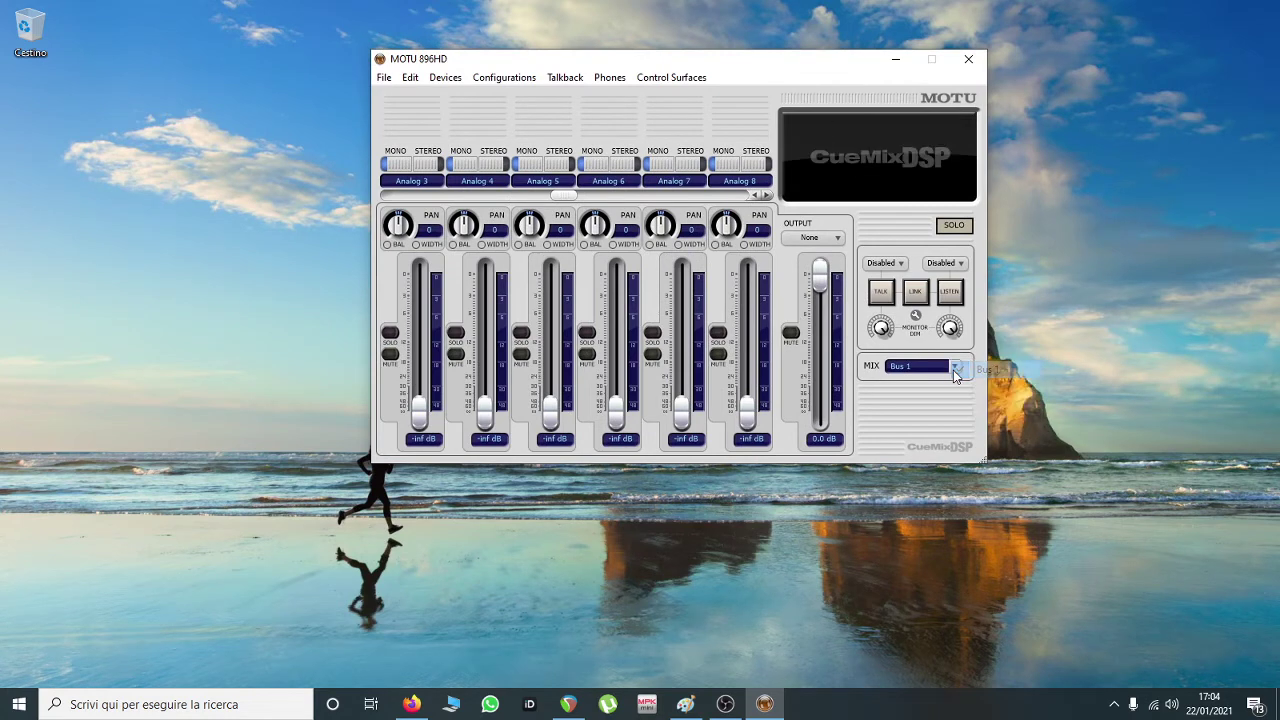
click(838, 239)
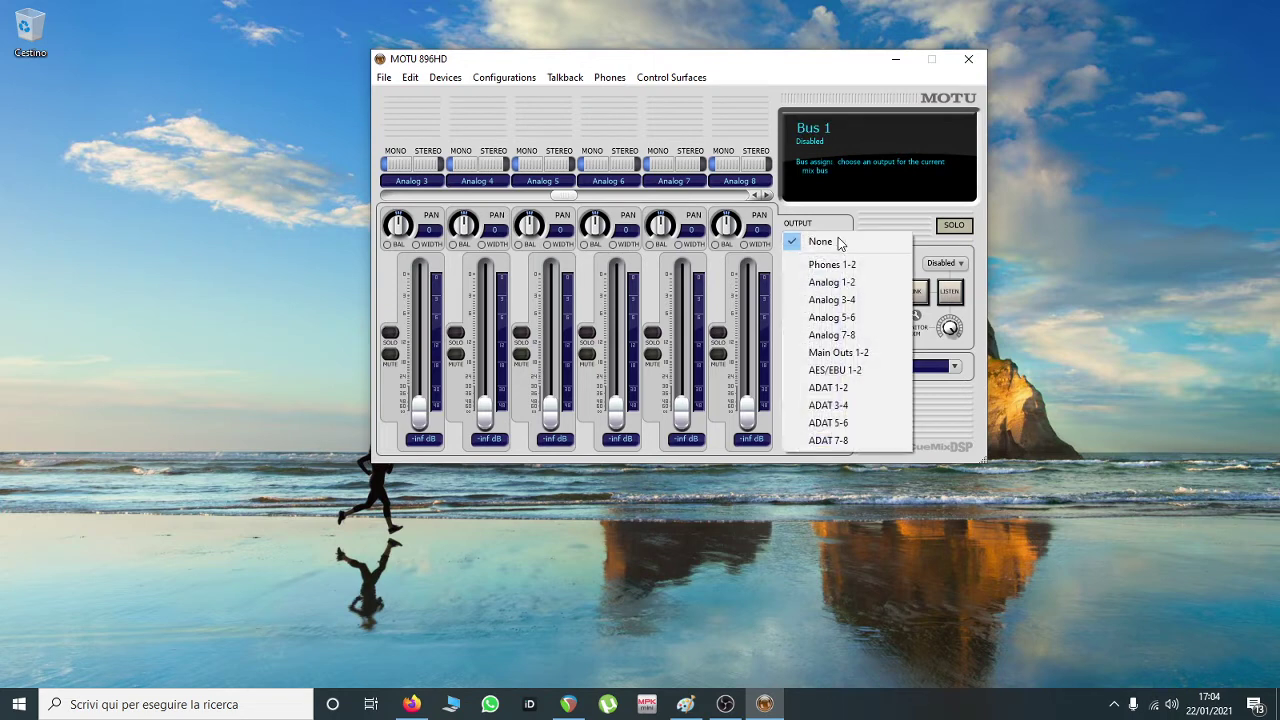
click(860, 390)
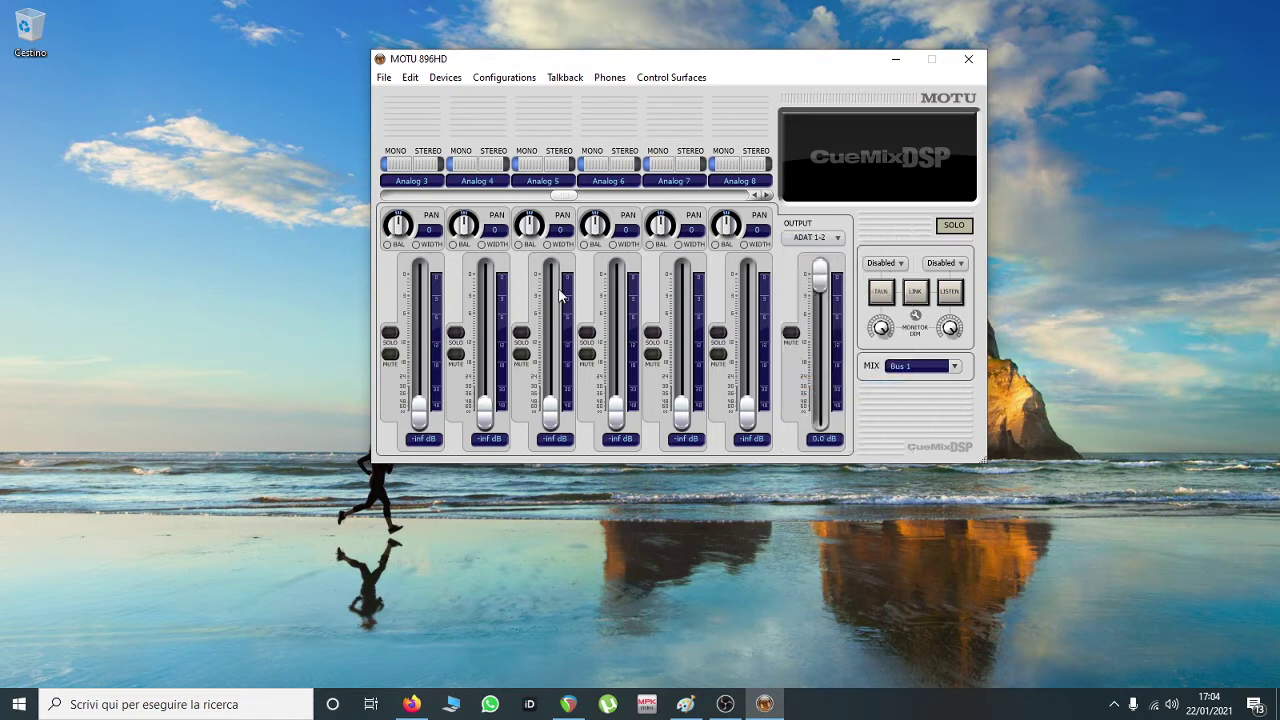
- On Bus 1, raise Analog 1 and Analog 2 to 0.0 dB and pan them to -64 and +64 respectively
drag(568, 195, 334, 197)
mouse_move(415, 186)
drag(412, 398, 418, 266)
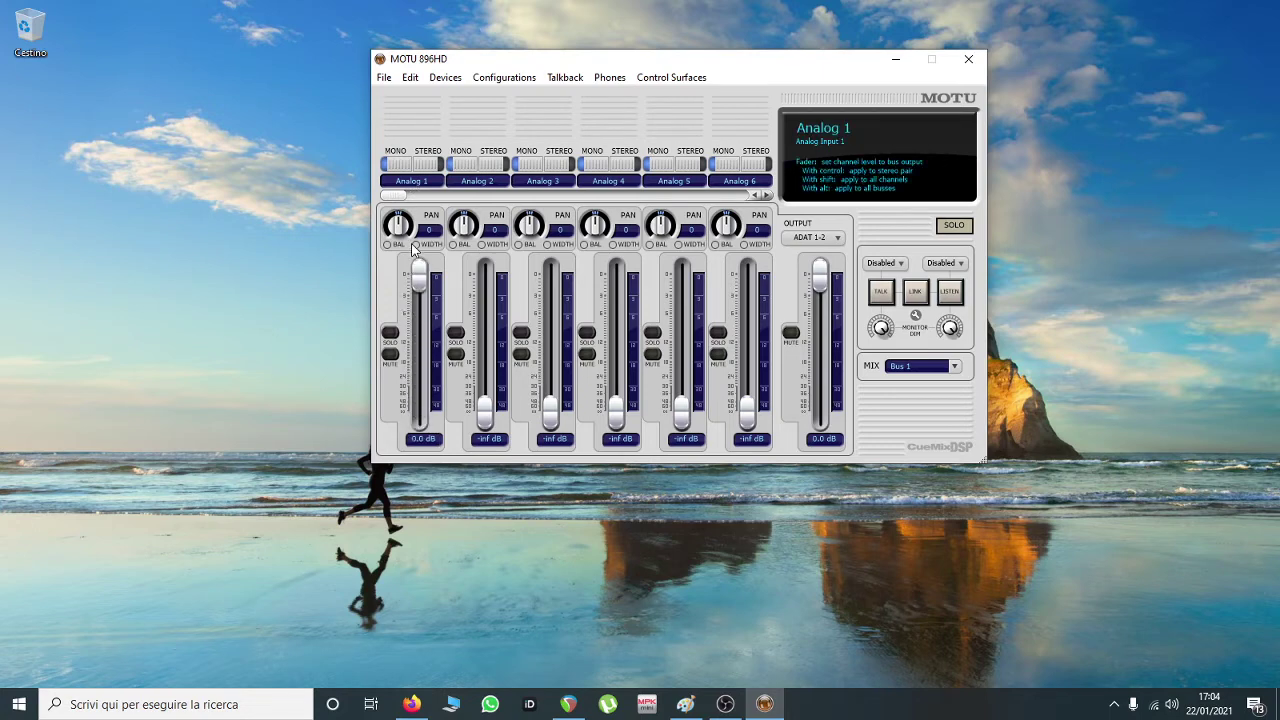
drag(488, 410, 490, 262)
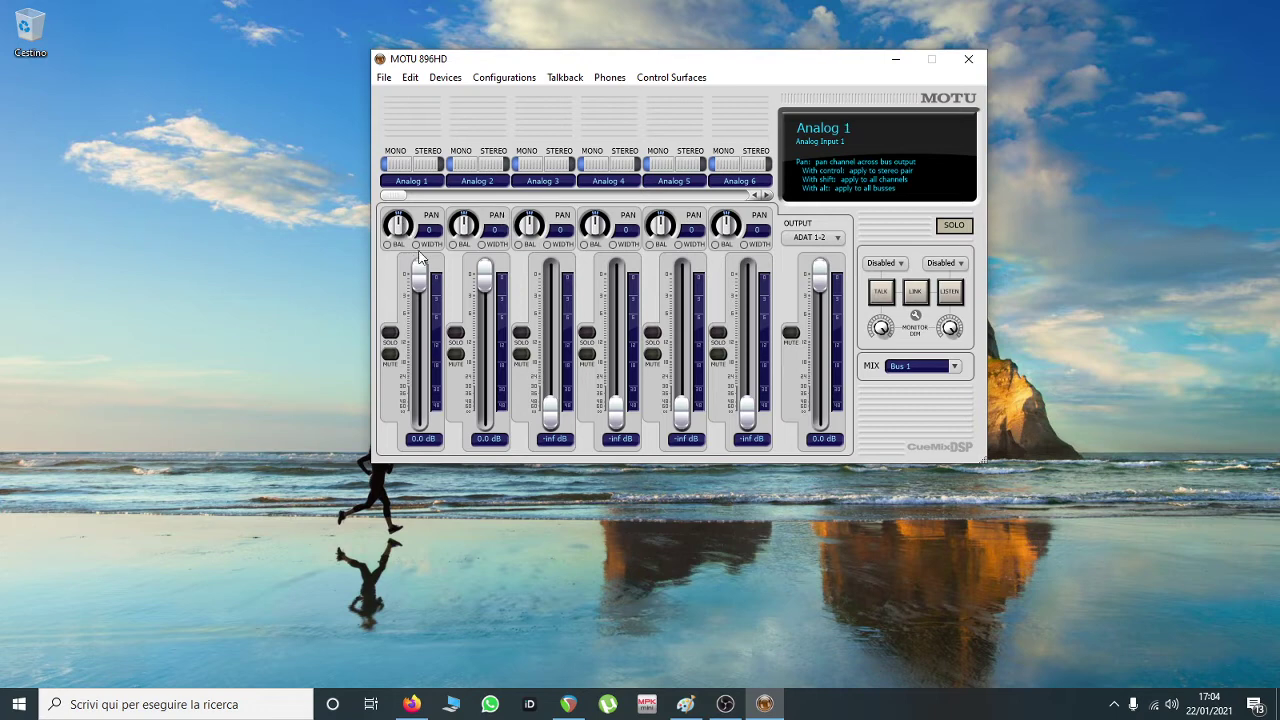
drag(398, 224, 463, 208)
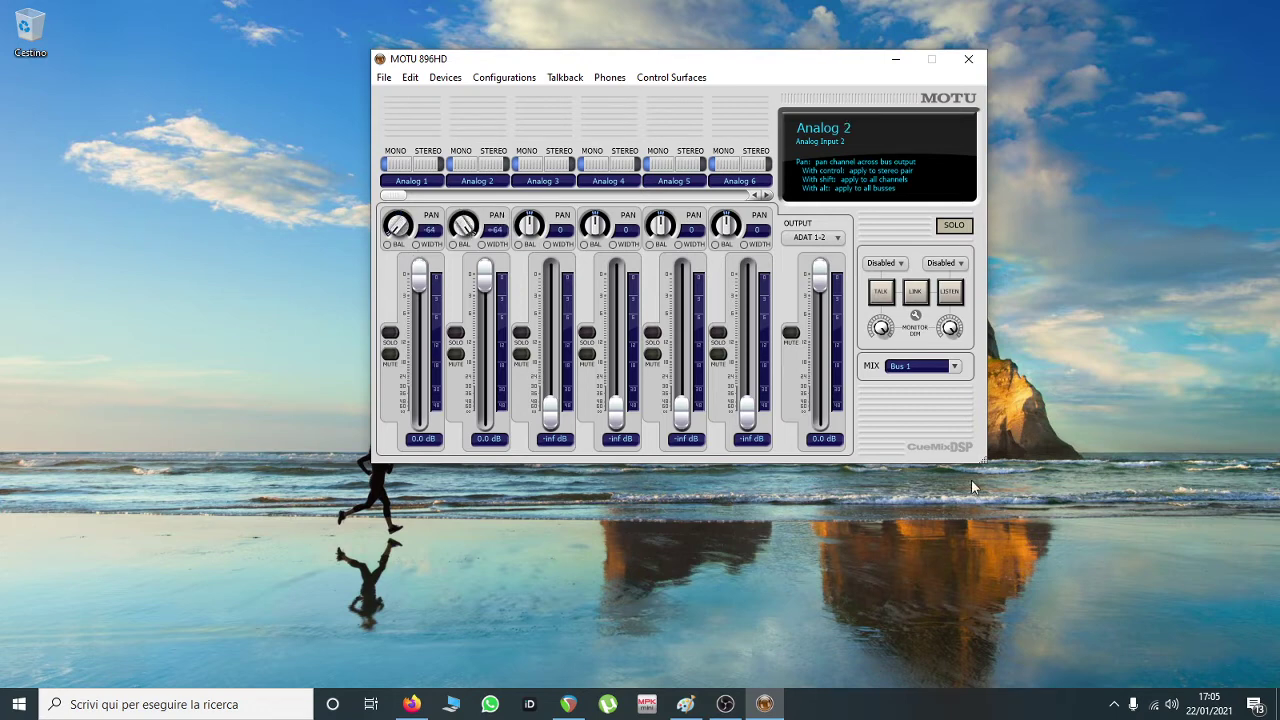
- Switch to mix Bus 2 and assign it to the ADAT 3-4 output
click(948, 367)
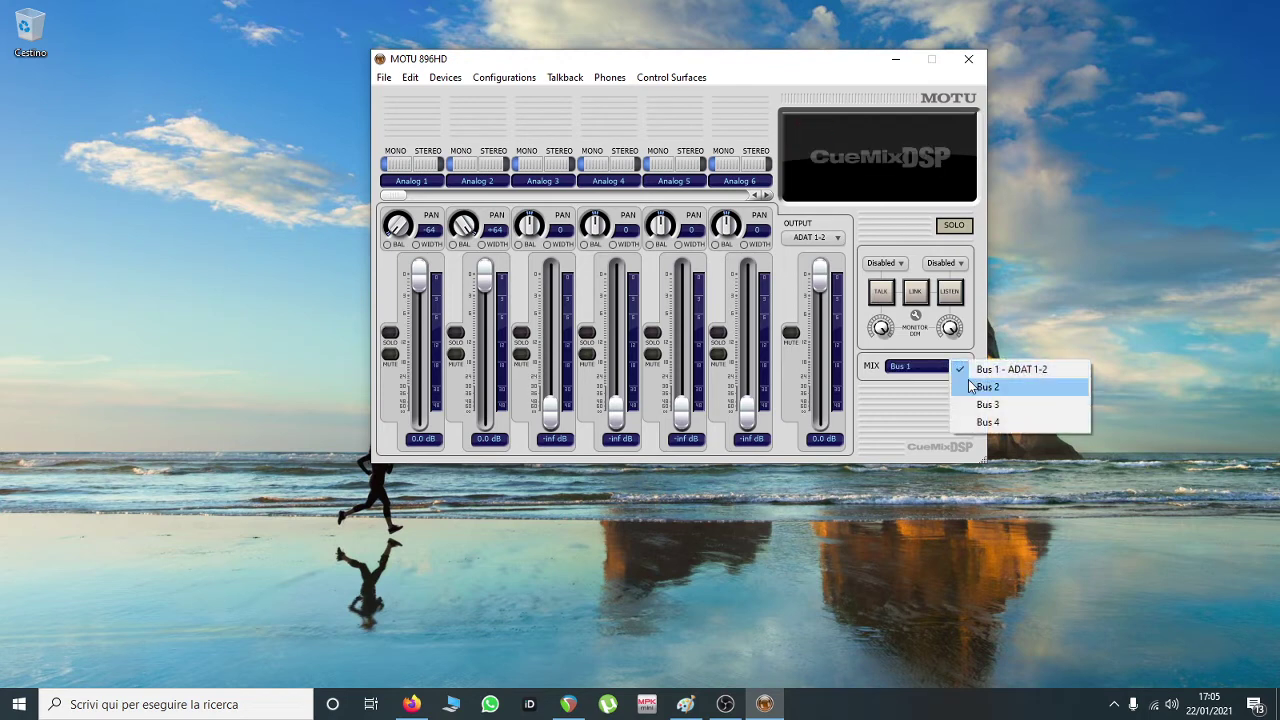
click(969, 386)
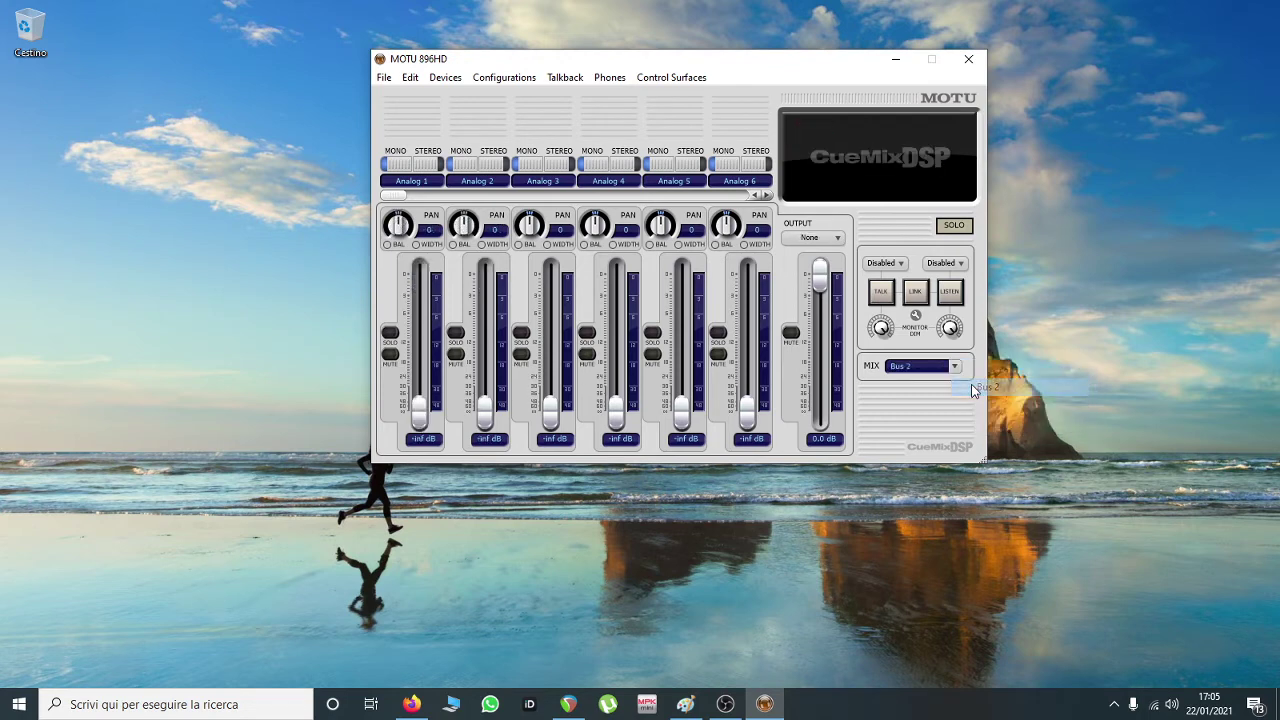
click(842, 240)
click(850, 408)
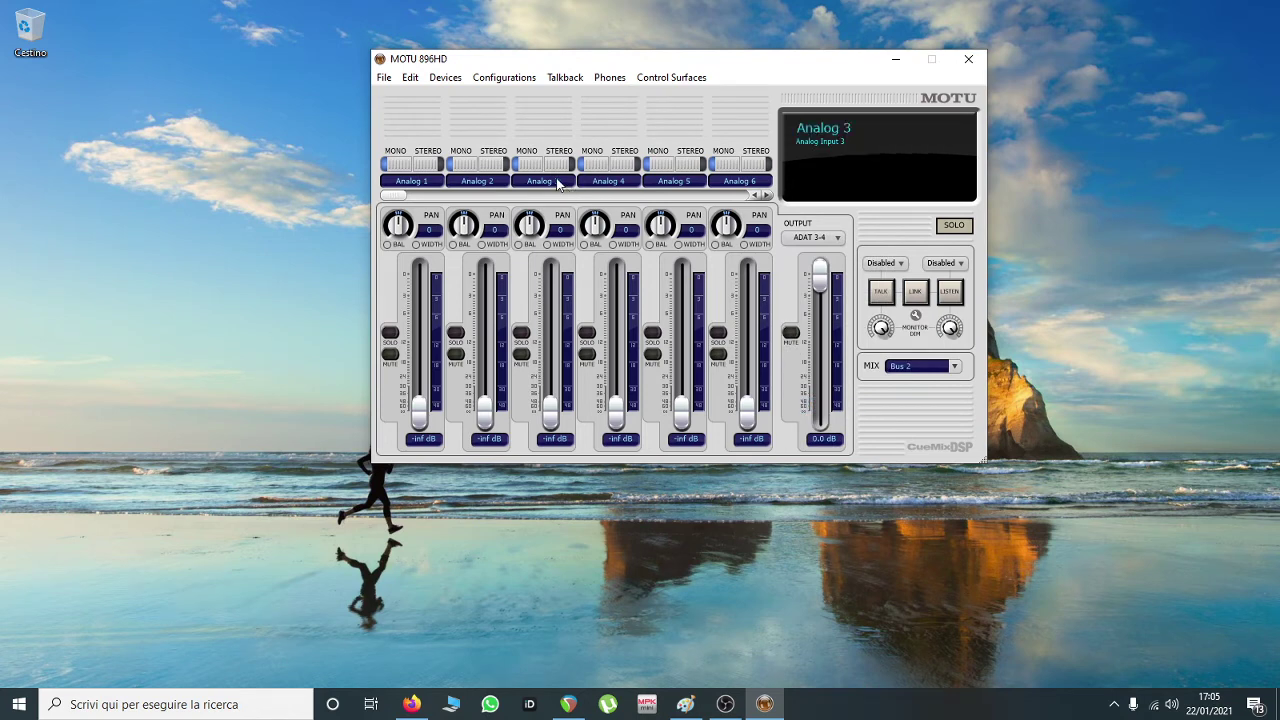
- On Bus 2, raise Analog 3 and Analog 4 to 0.0 dB and pan them to -64 and +64 respectively
drag(552, 417, 553, 253)
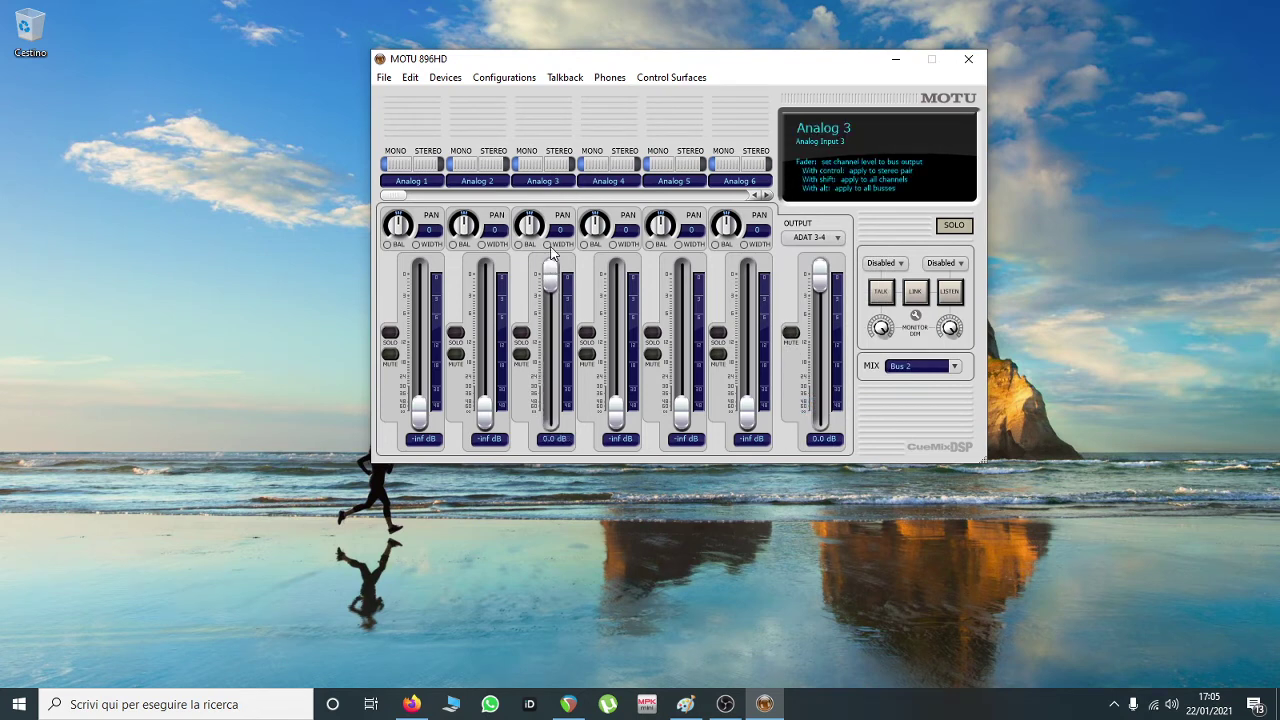
drag(617, 408, 618, 262)
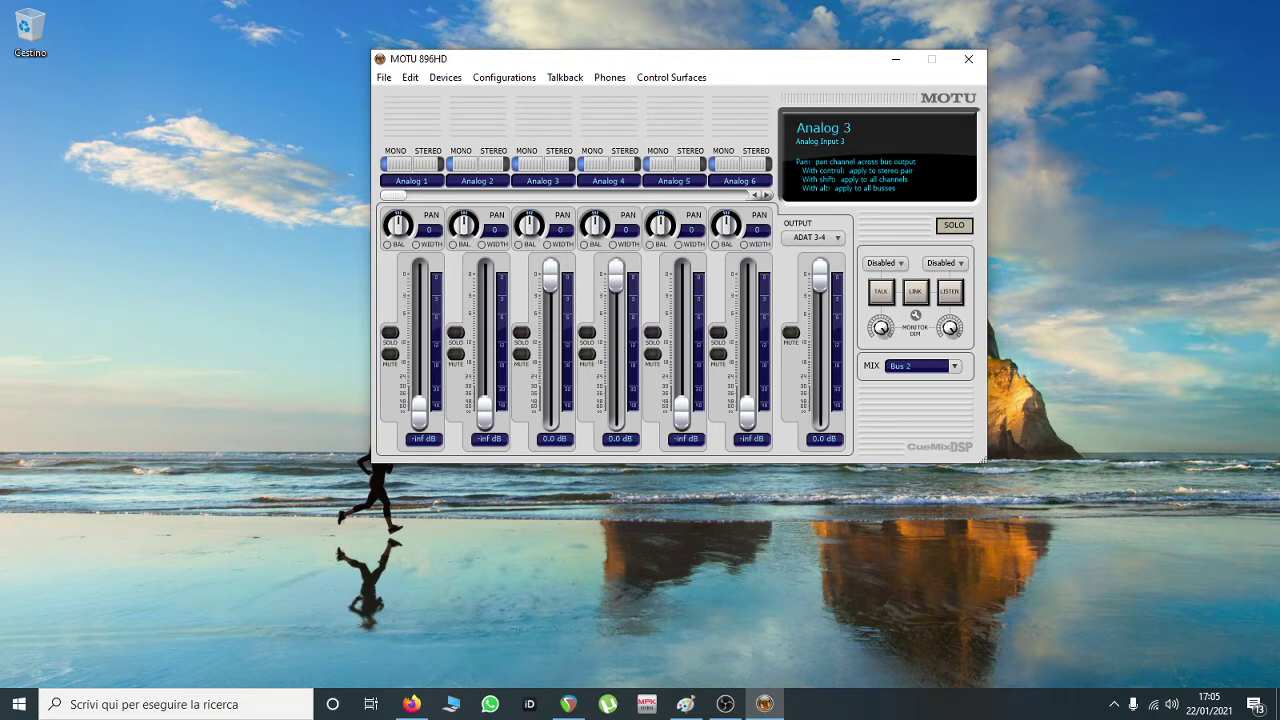
drag(529, 224, 595, 220)
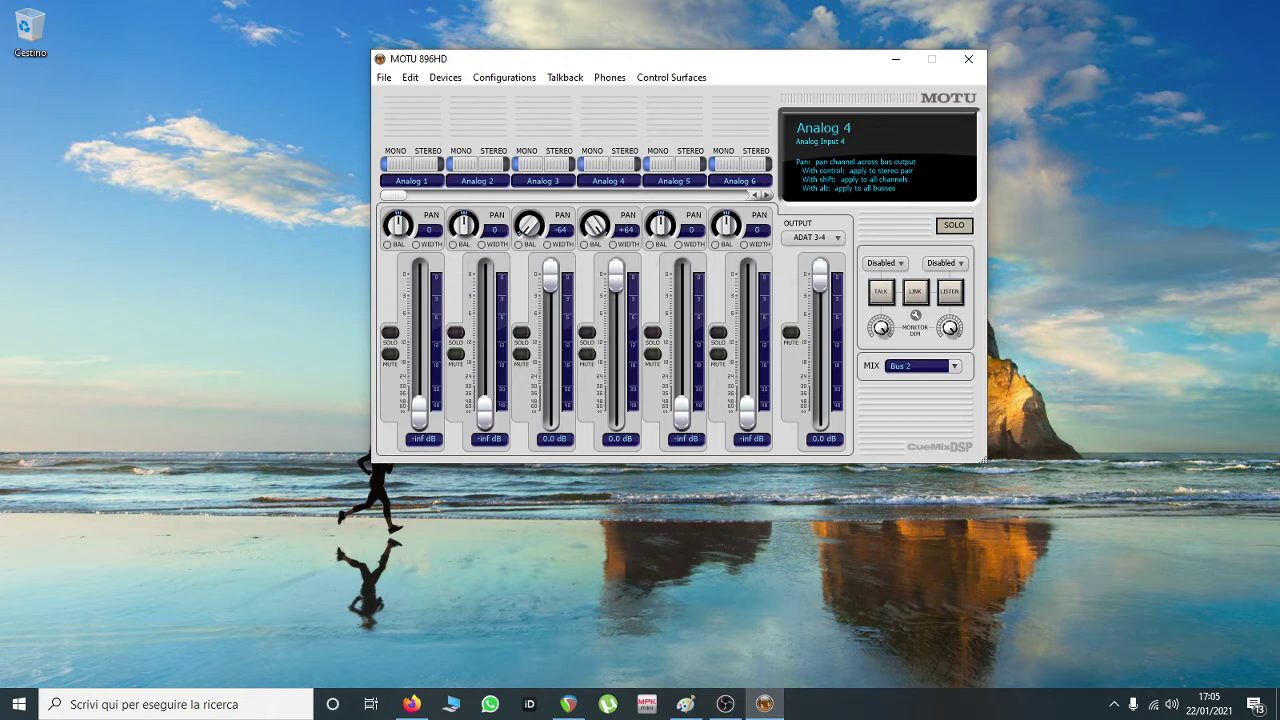
- Switch to mix Bus 3 and assign it to the ADAT 5-6 output
click(899, 374)
click(988, 412)
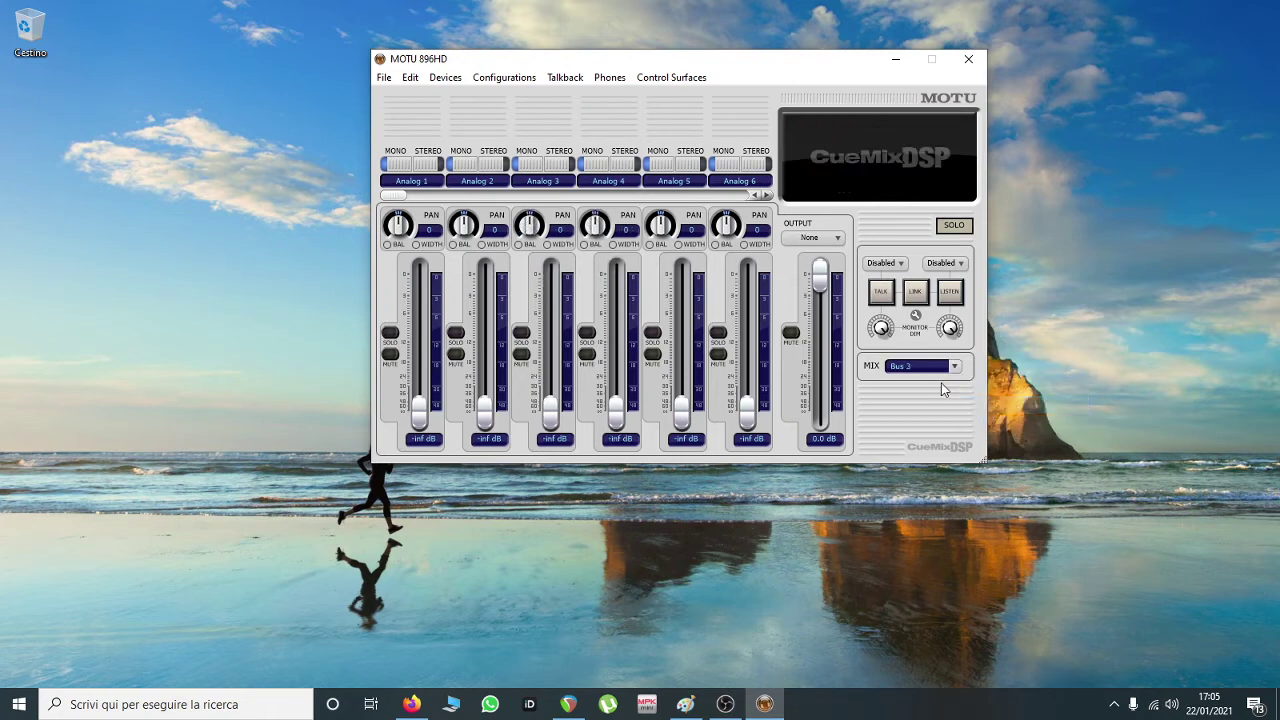
click(838, 238)
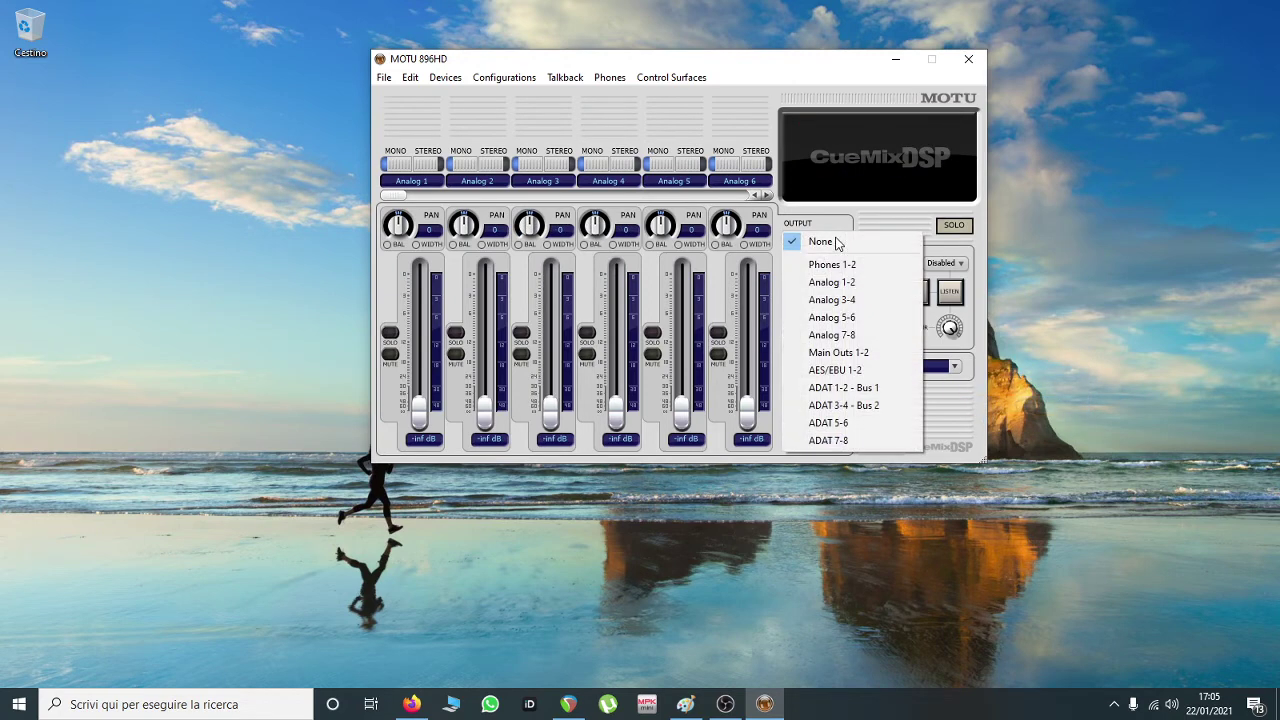
click(845, 424)
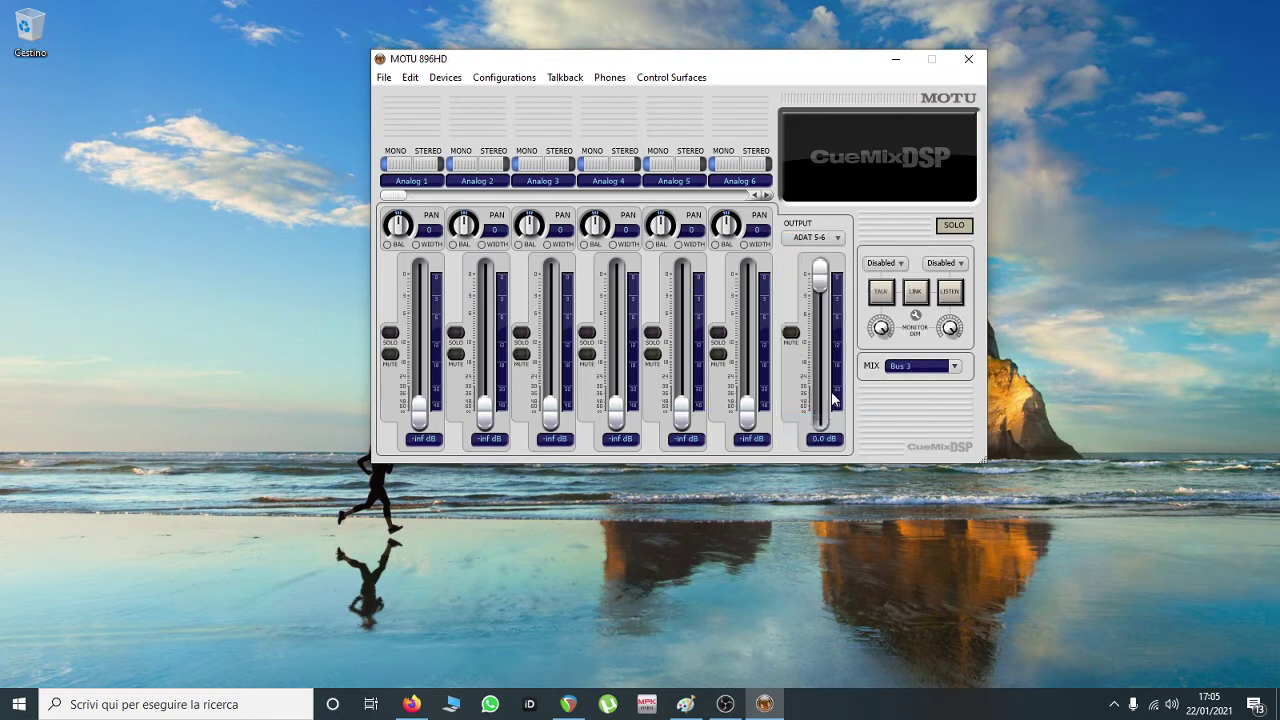
- On Bus 3, raise Analog 5 and Analog 6 to 0.0 dB and pan them to -64 and +64 respectively
drag(681, 410, 682, 272)
drag(747, 410, 747, 272)
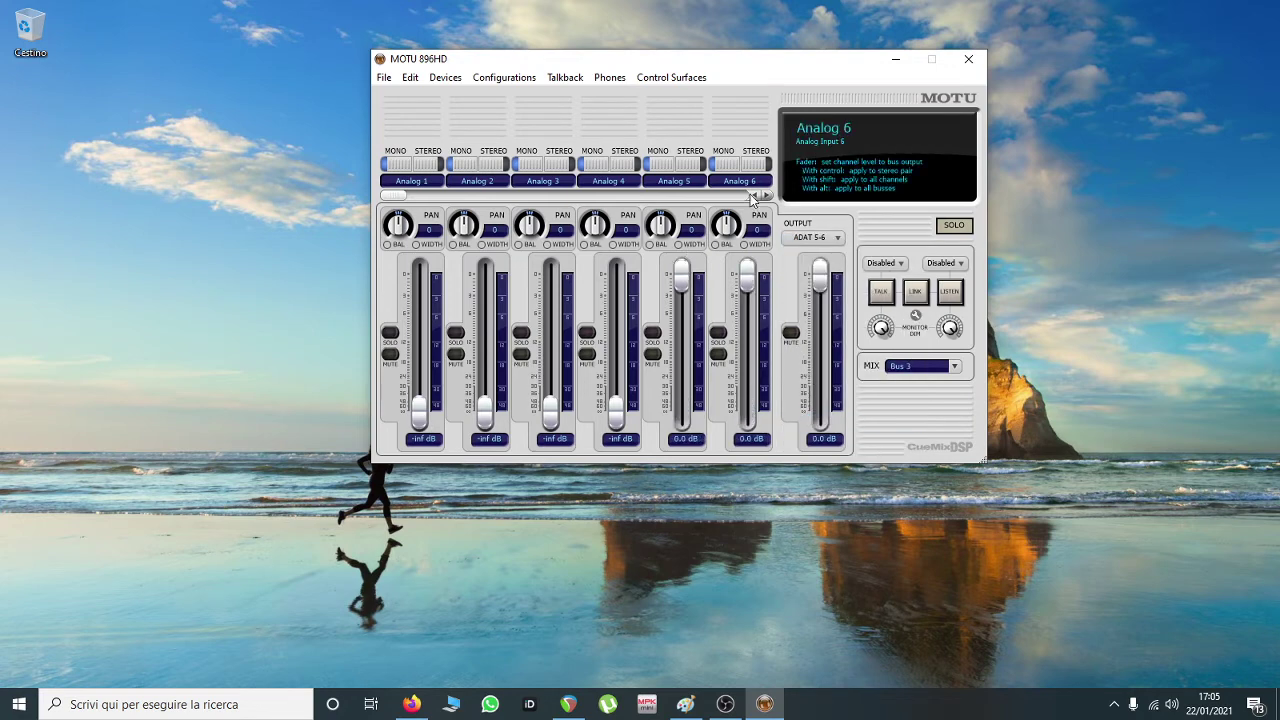
drag(673, 228, 645, 232)
drag(726, 226, 755, 222)
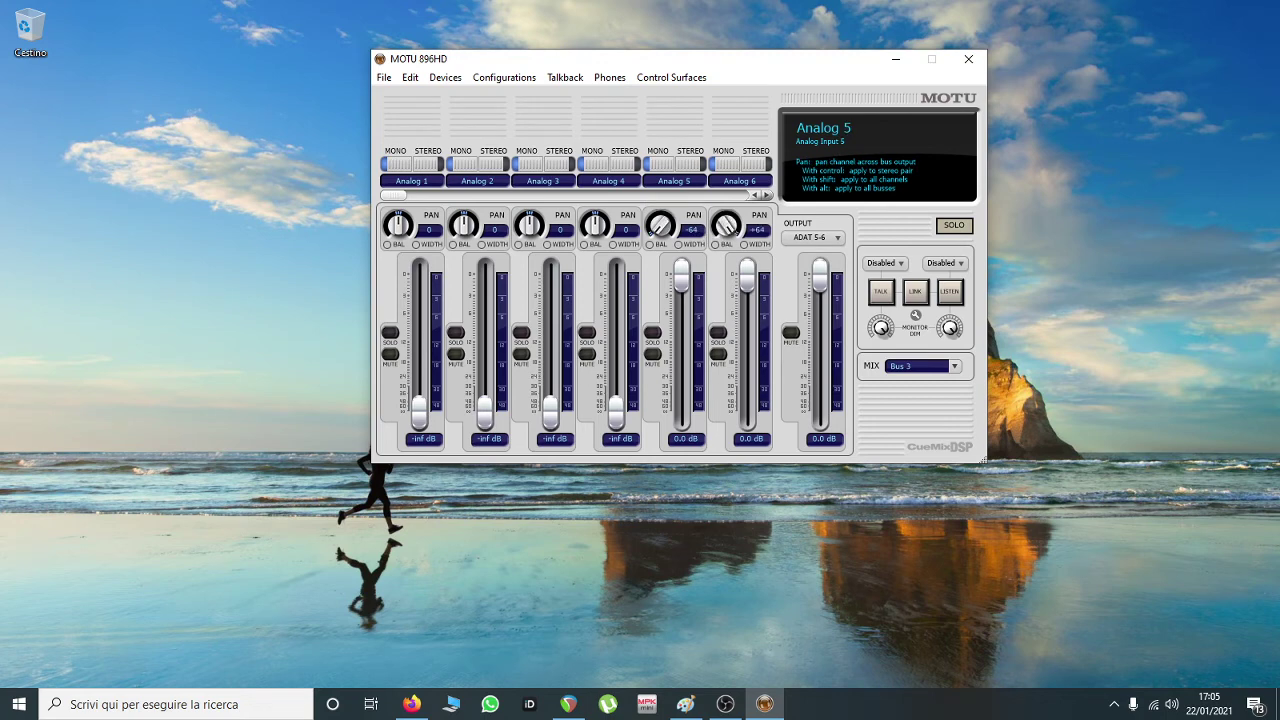
- Switch to mix Bus 4 and assign it to the ADAT 7-8 output
click(955, 367)
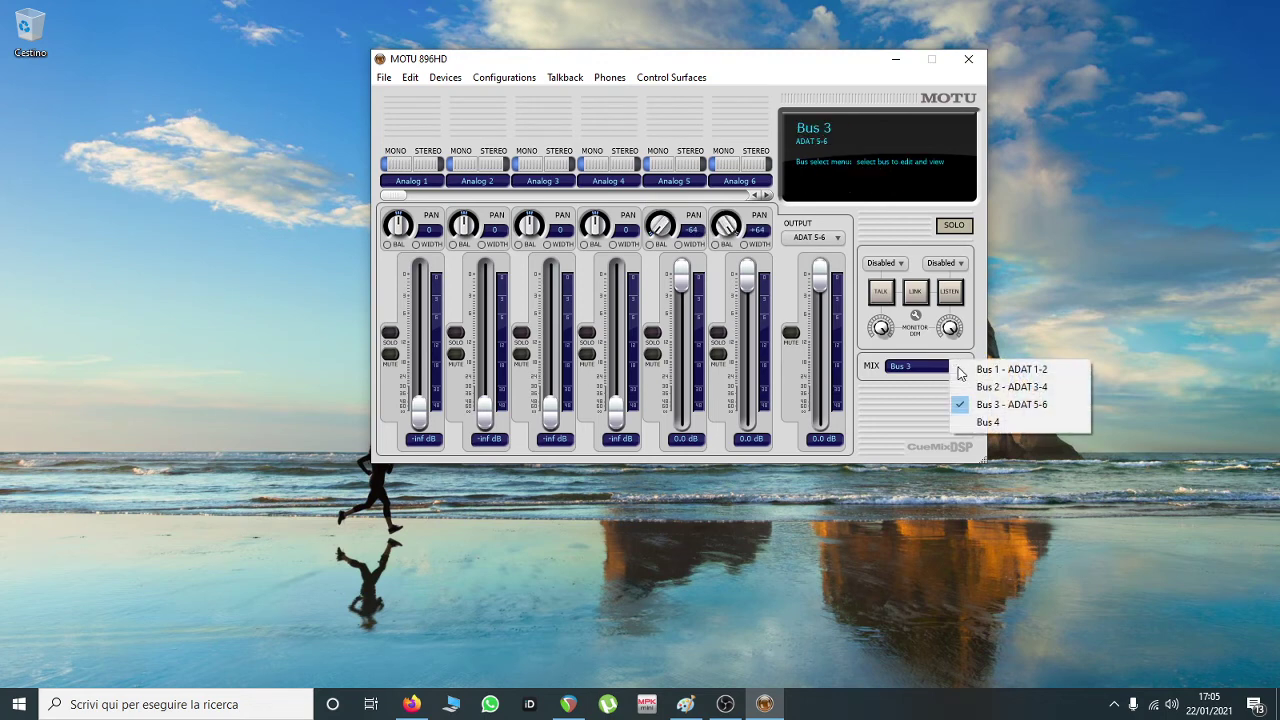
click(977, 424)
click(830, 238)
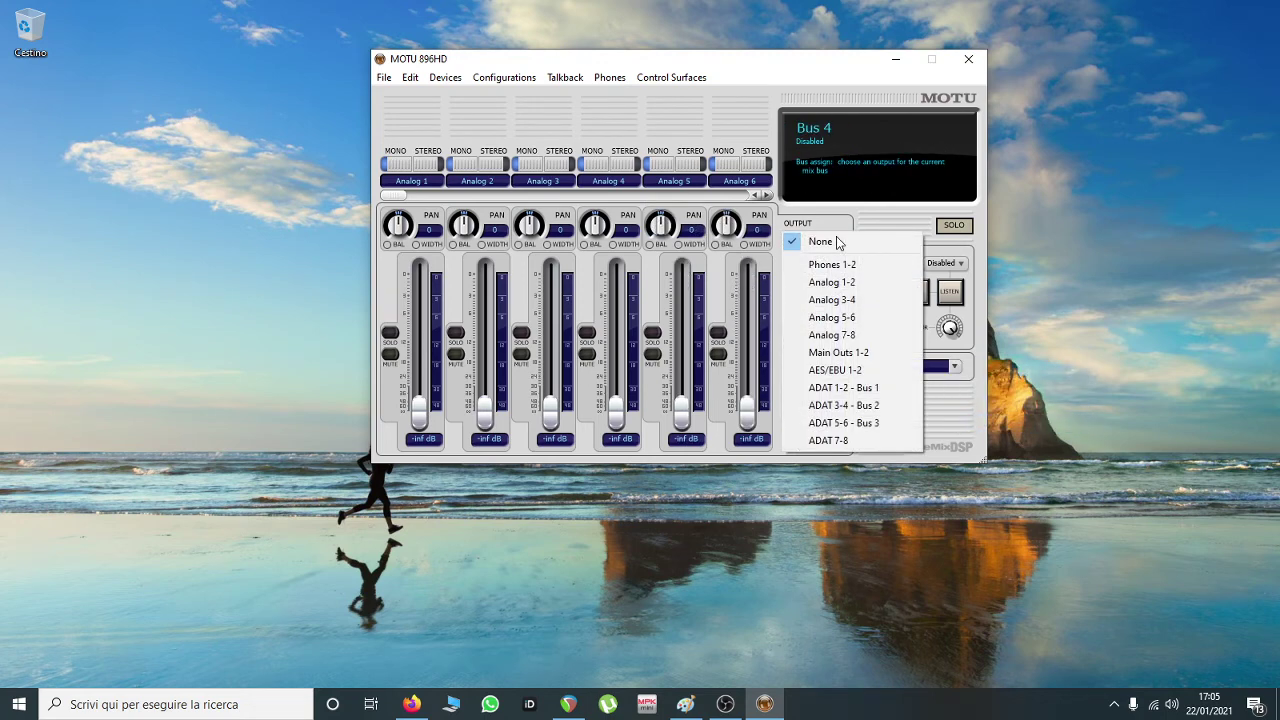
click(830, 440)
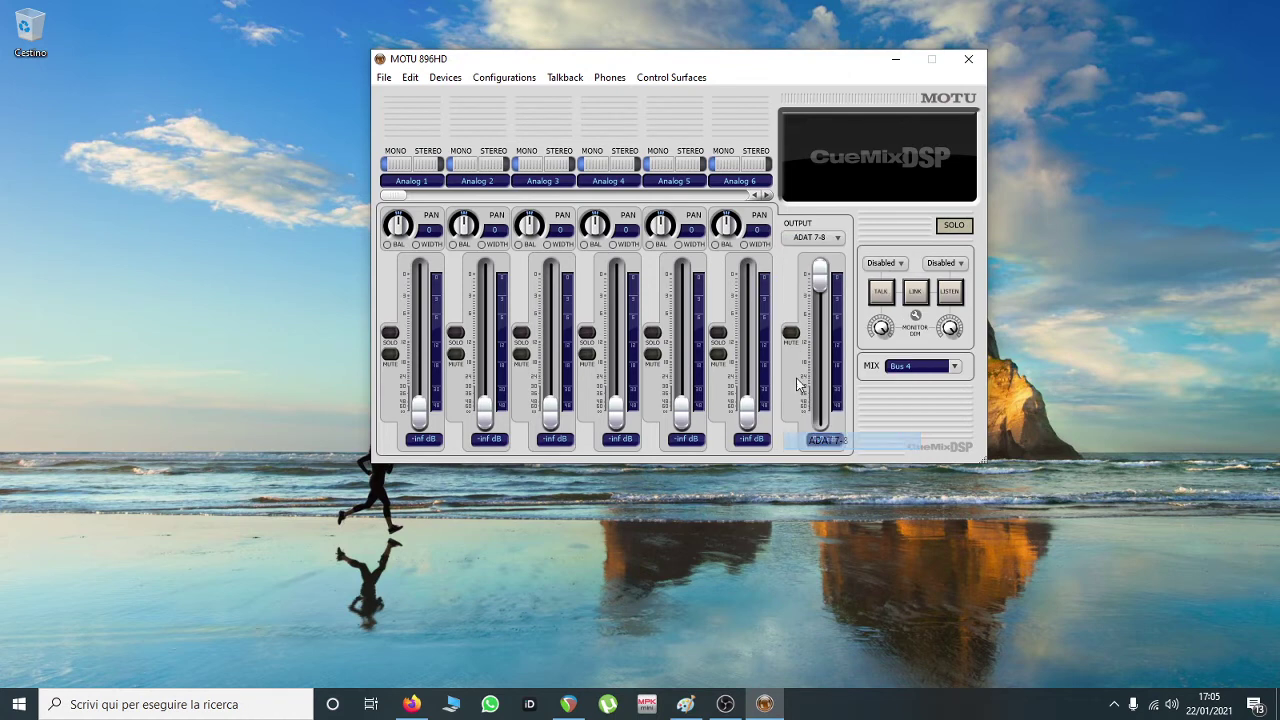
- On Bus 4, raise Analog 7 and Analog 8 to 0.0 dB, panning Analog 7 to -64 and Analog 8 to the opposite side
click(768, 195)
click(767, 195)
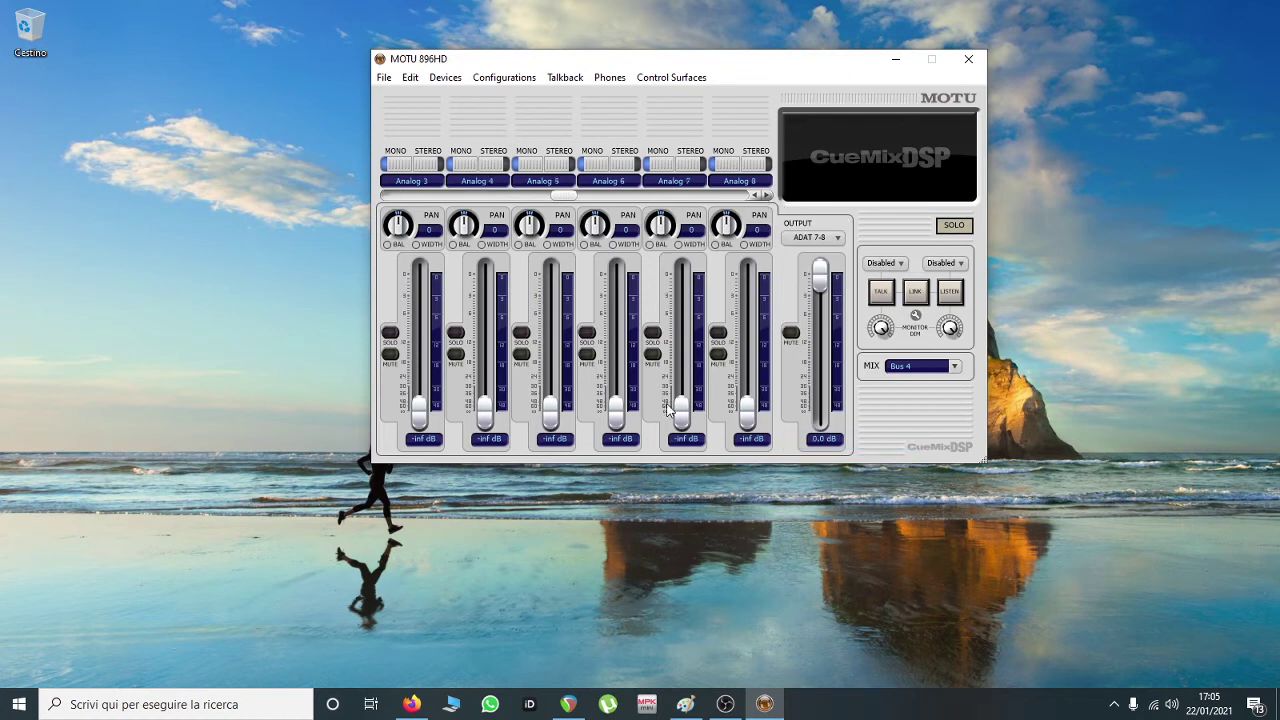
drag(681, 410, 688, 232)
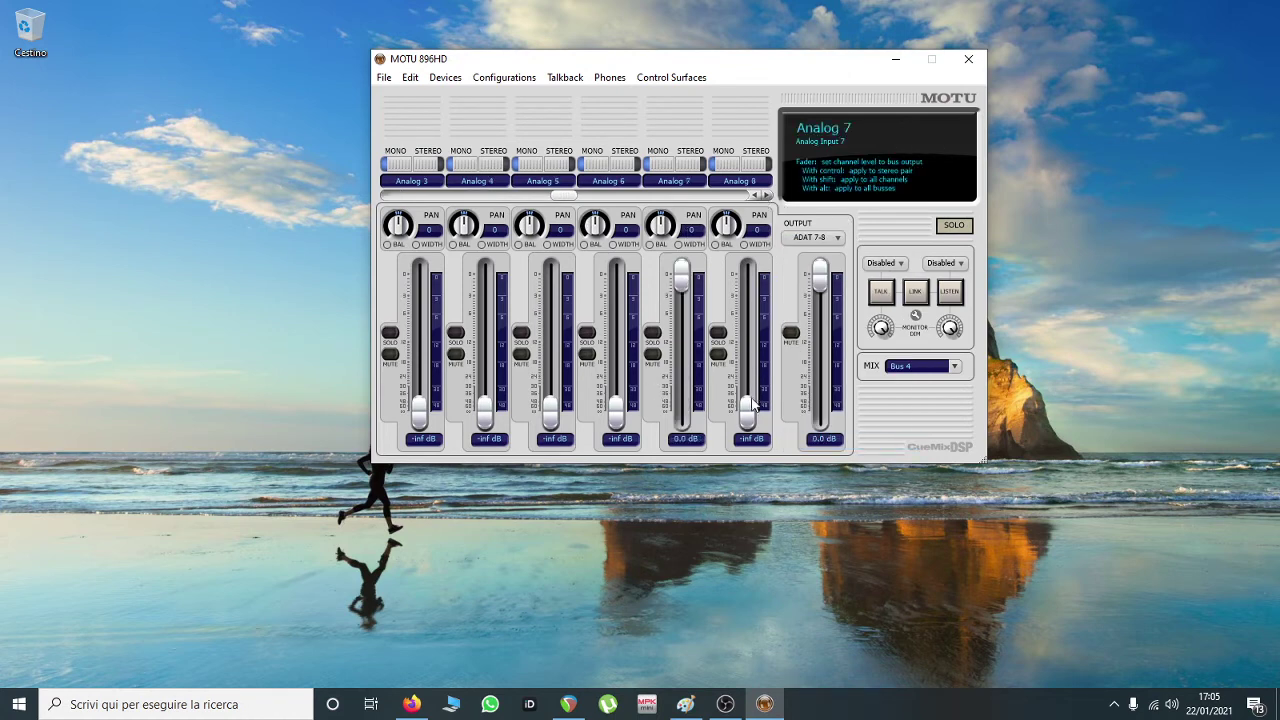
drag(752, 405, 748, 272)
drag(661, 226, 661, 260)
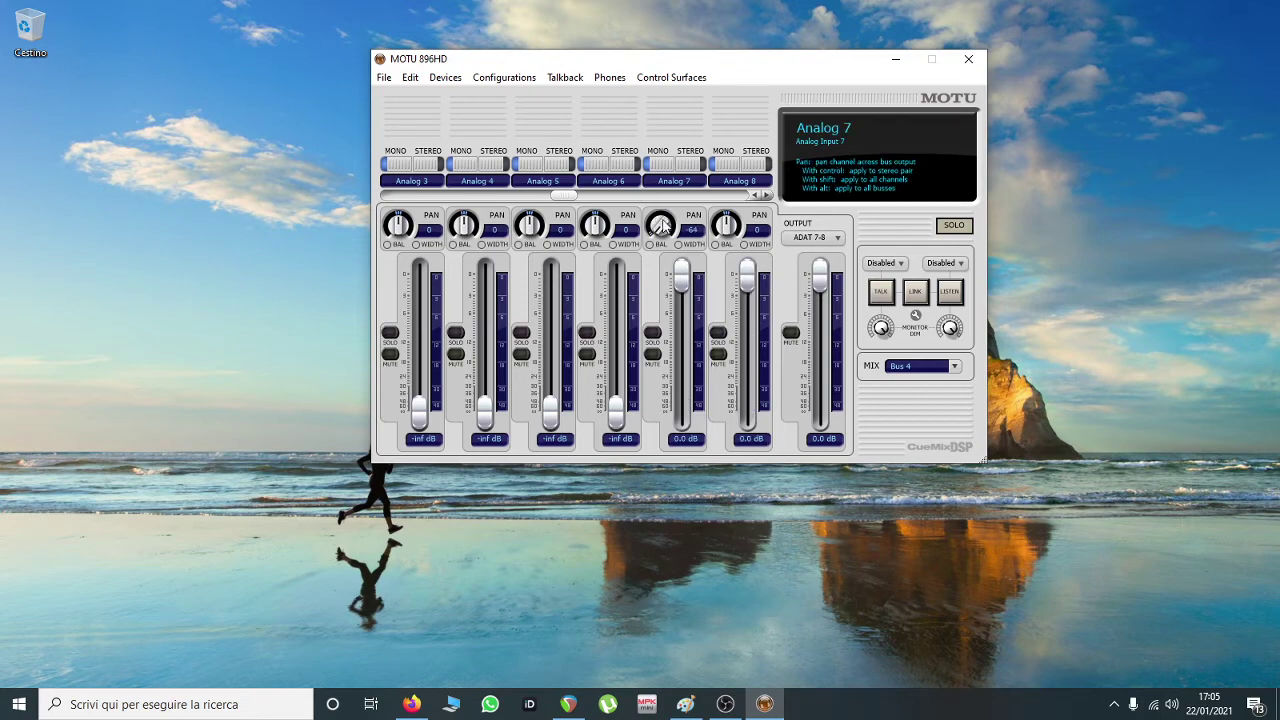
drag(734, 230, 734, 195)
- Switch to REAPER and set the audio device's input range from 1: Analogue 1 to 10: ADAT 8 in the preferences
click(568, 704)
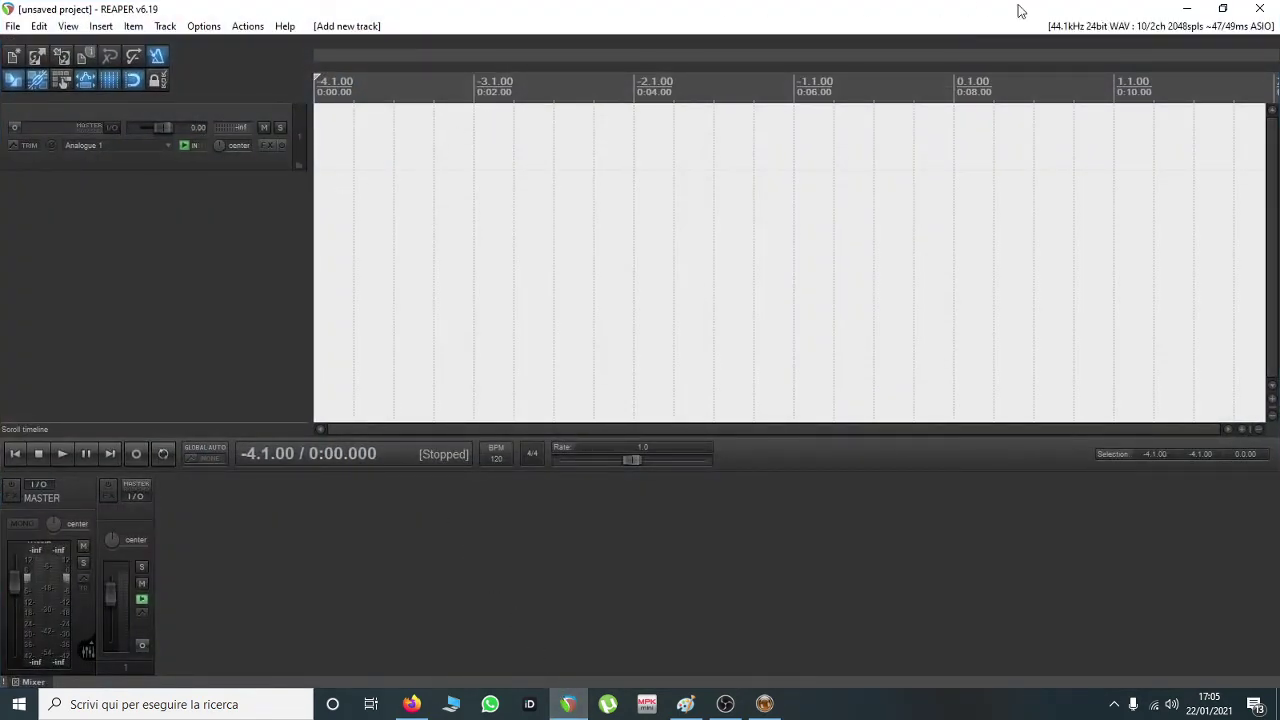
click(1070, 30)
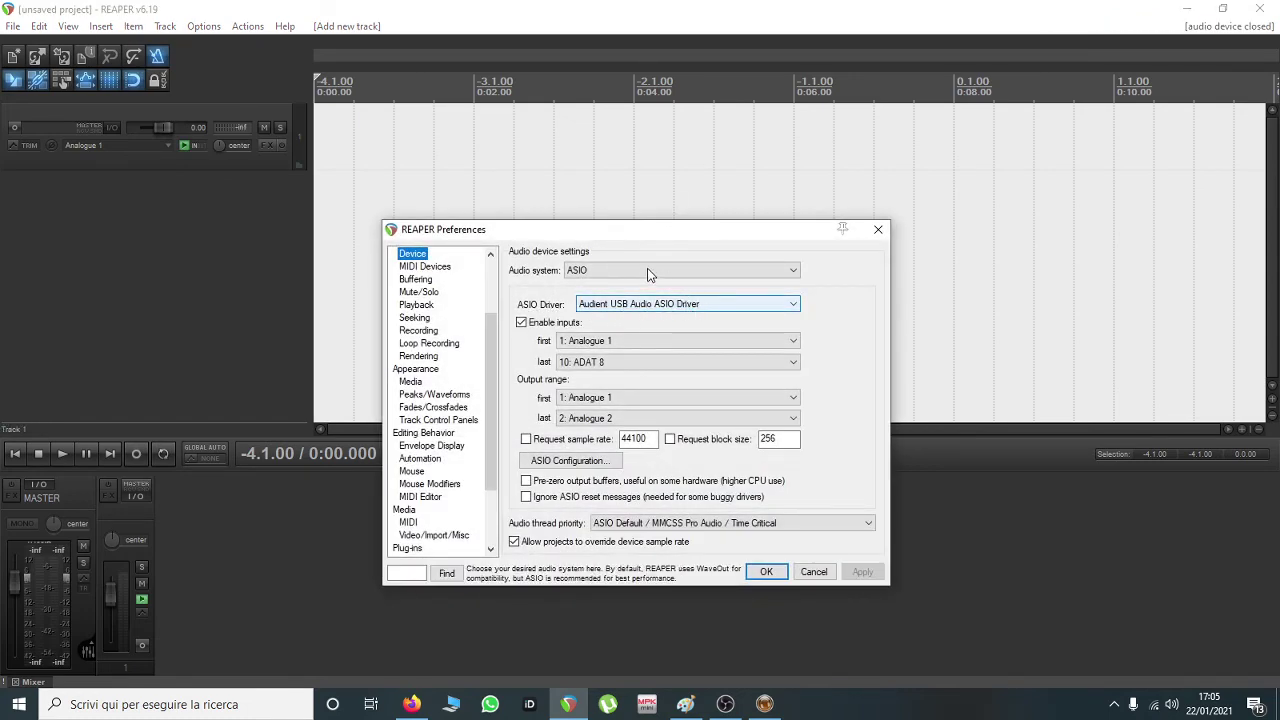
click(602, 342)
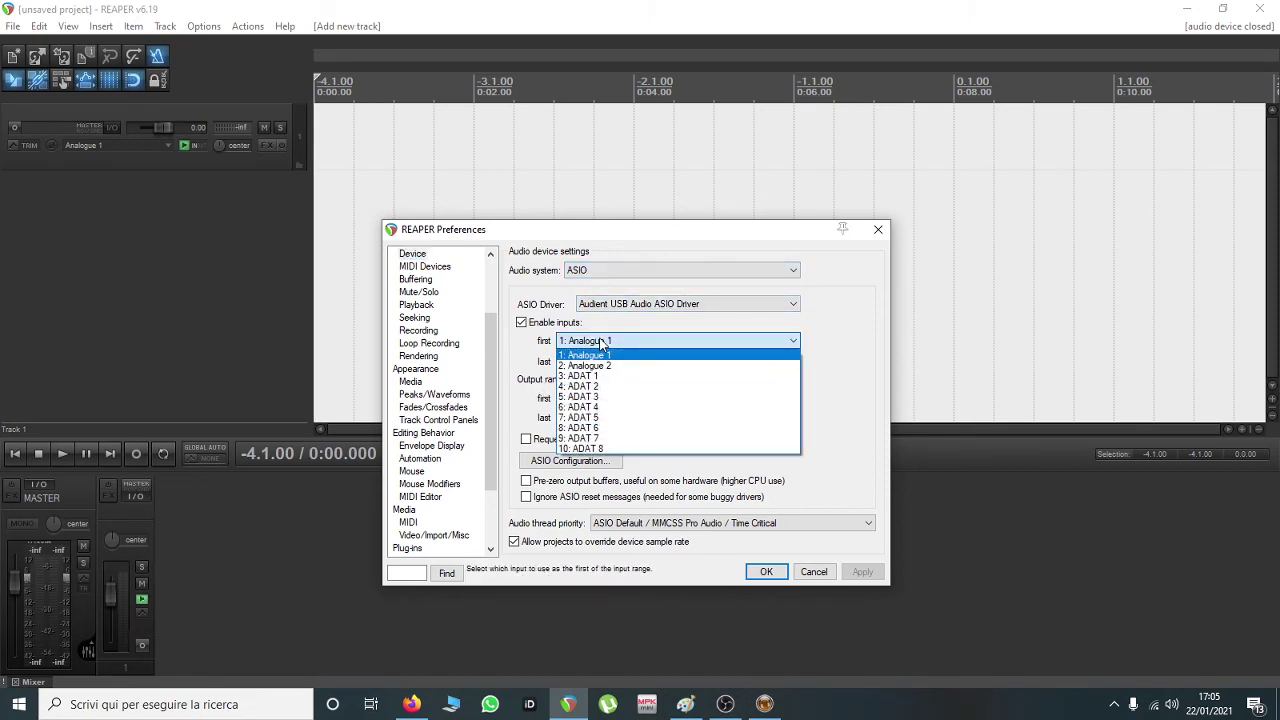
click(602, 357)
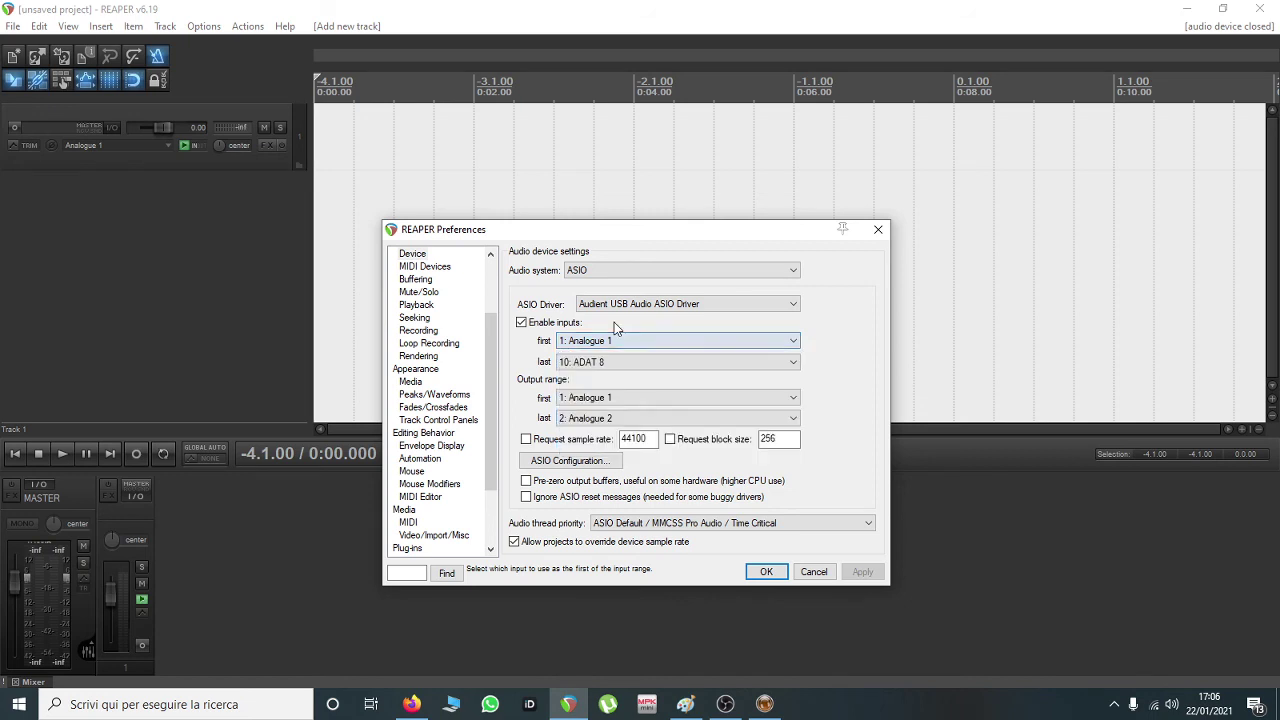
click(610, 364)
click(614, 366)
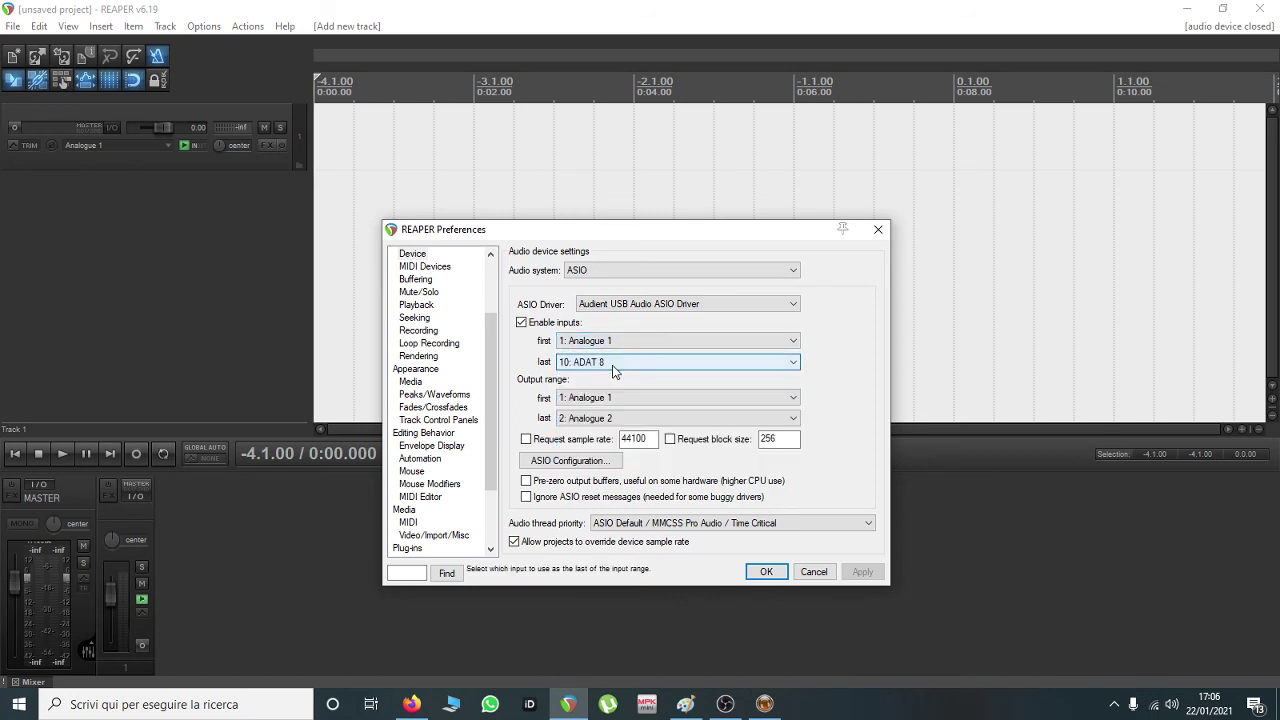
click(766, 571)
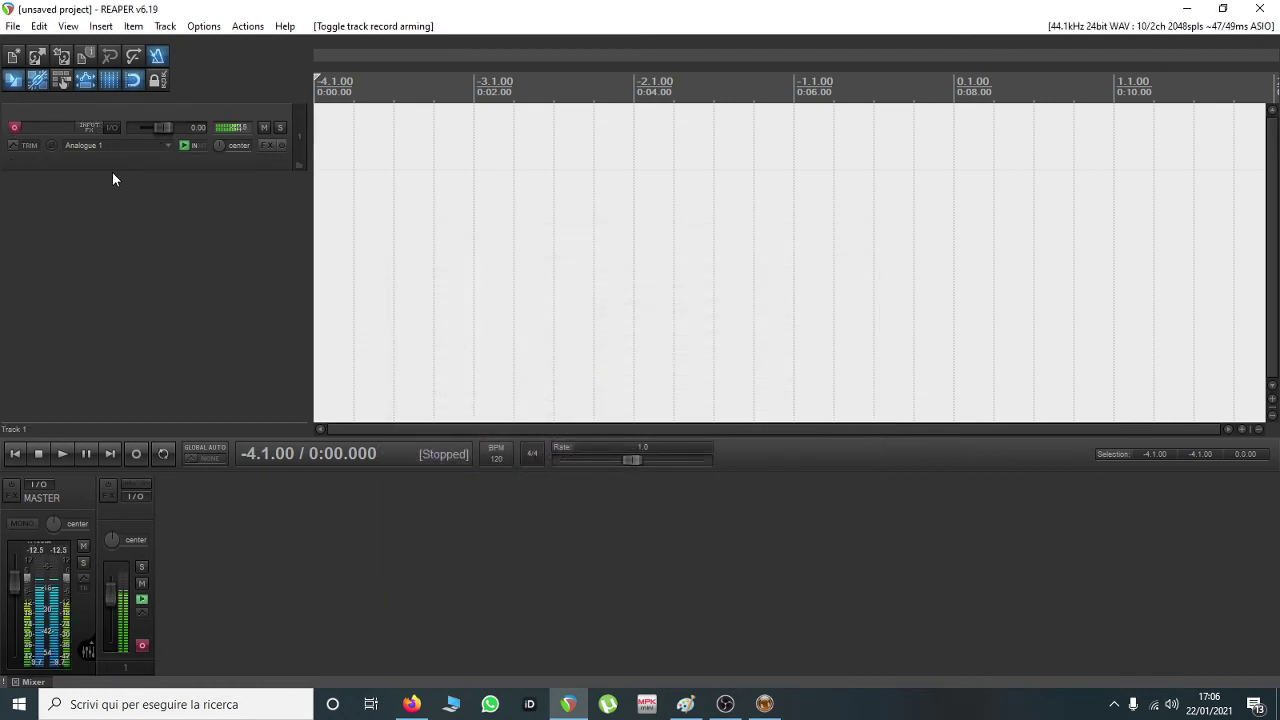
- Disarm track 1 and examine which mono inputs can be assigned to it, keeping the current input
click(14, 127)
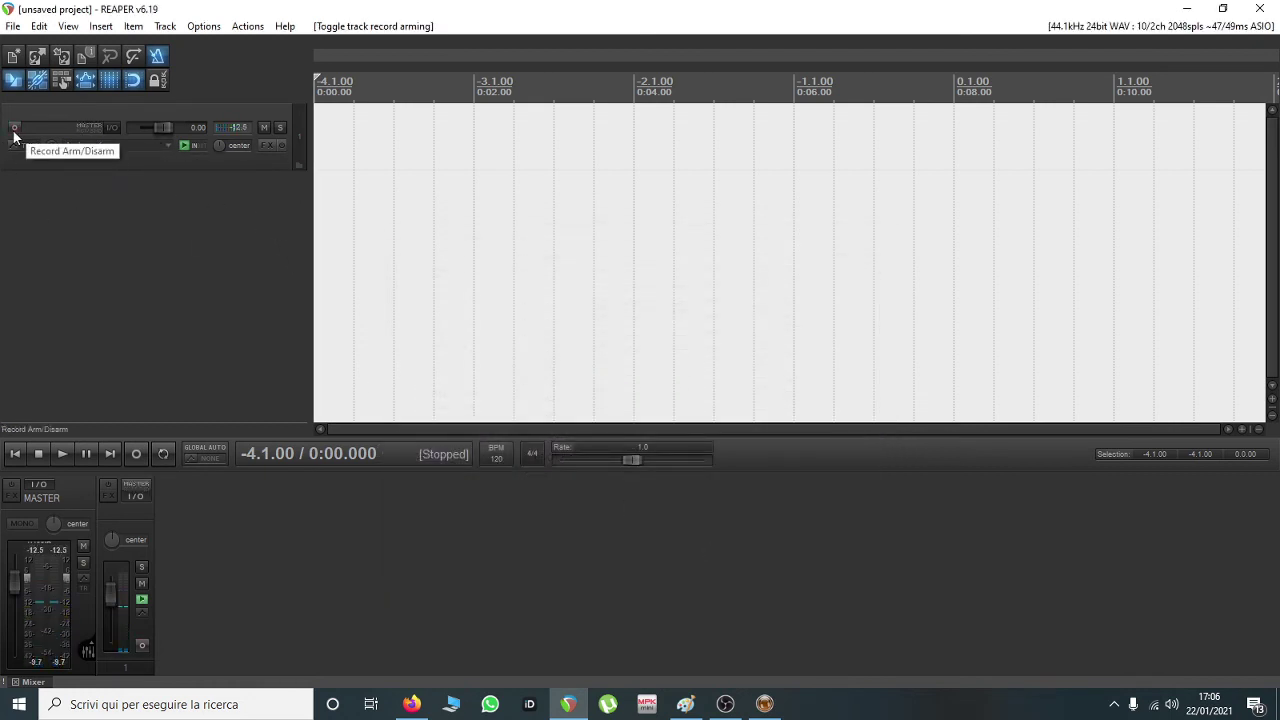
click(169, 148)
mouse_move(225, 160)
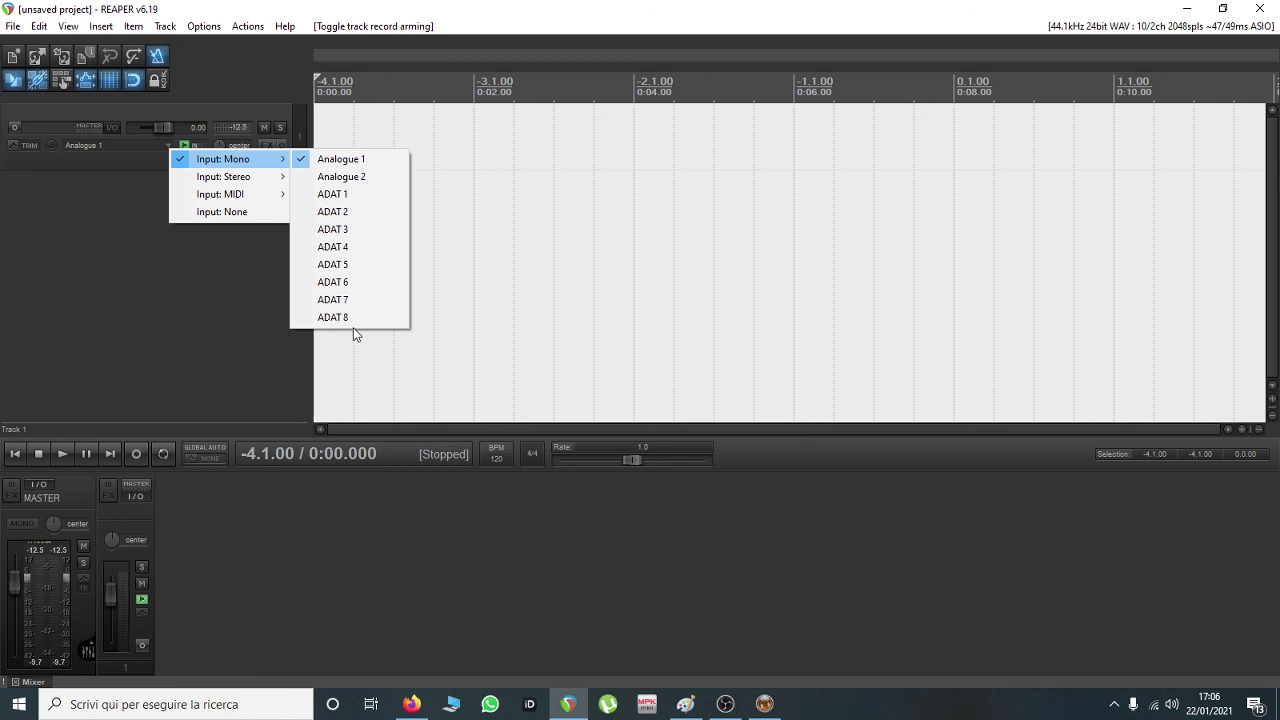
click(192, 317)
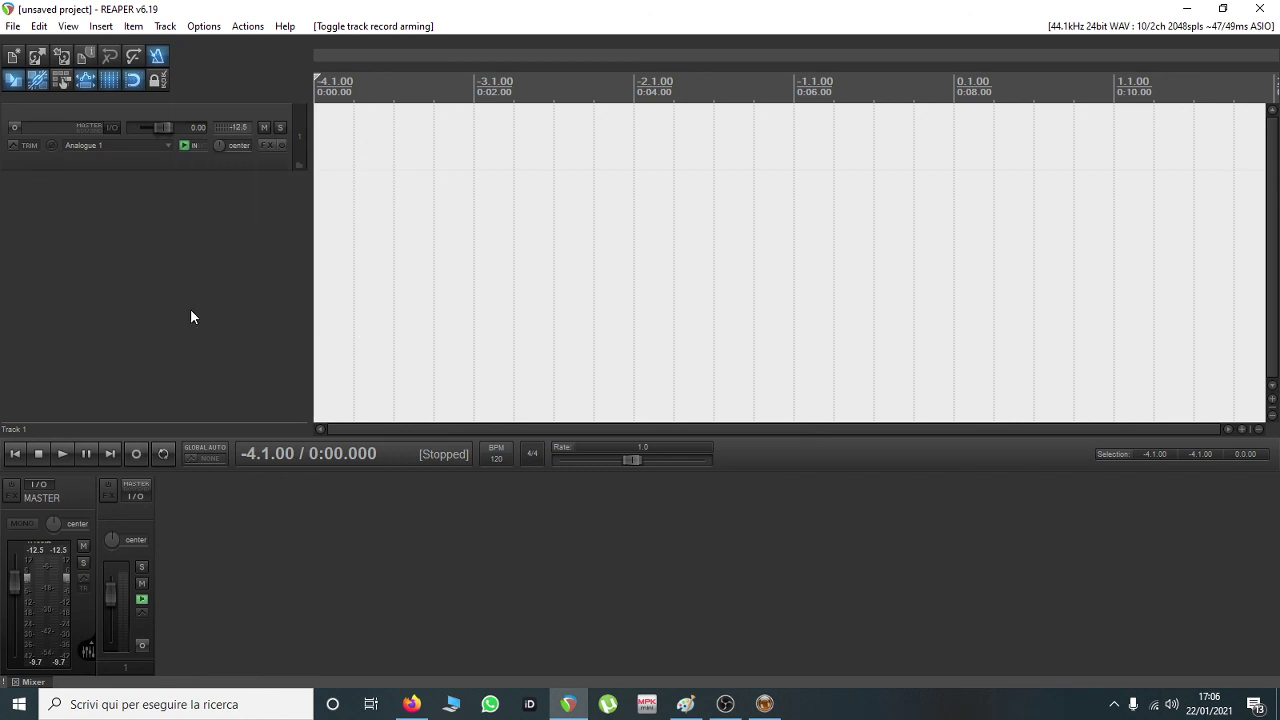